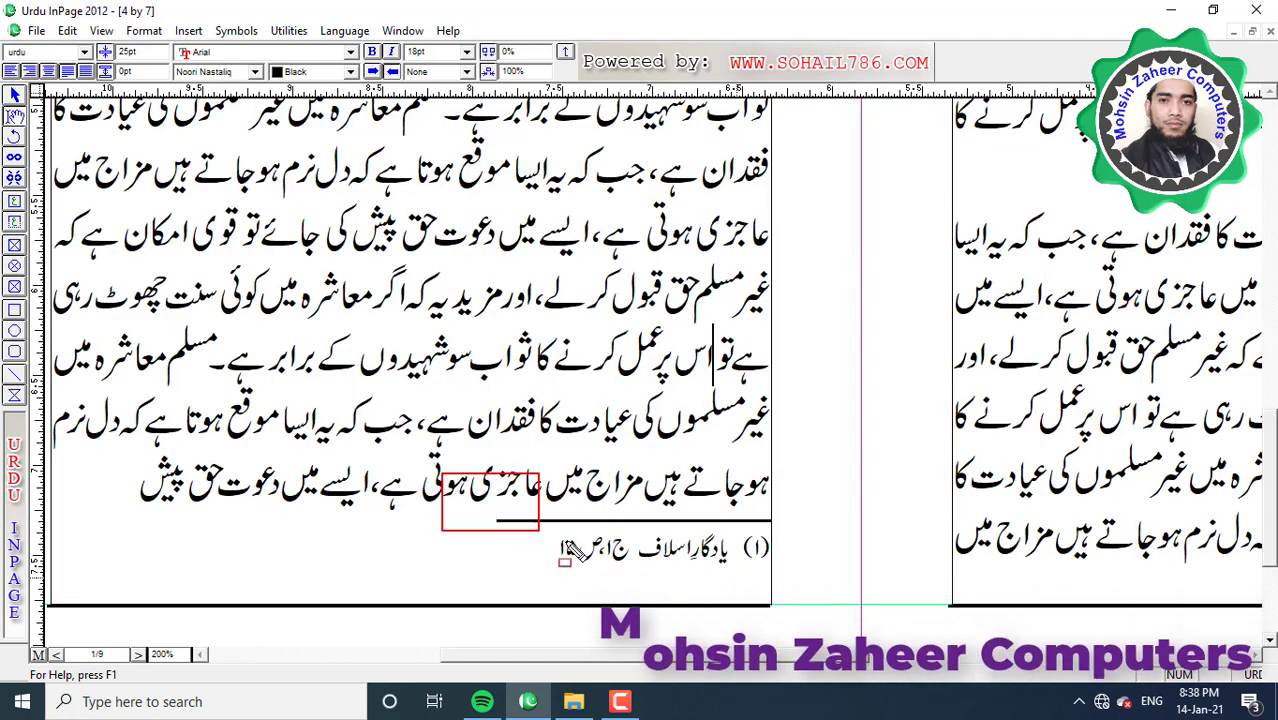
# Step: Switch to the other open document, 4 BY ن7
pyautogui.moveTo(566, 549); pyautogui.dragTo(772, 604)
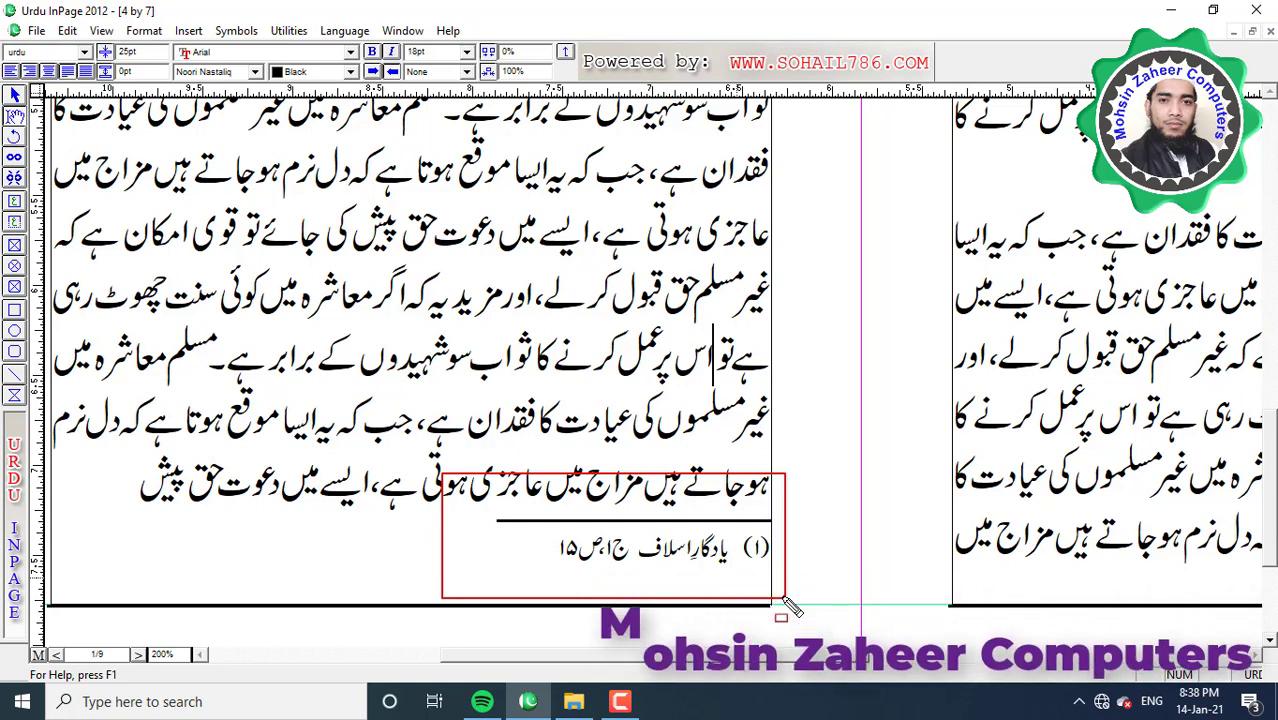
pyautogui.click(416, 37)
pyautogui.click(430, 157)
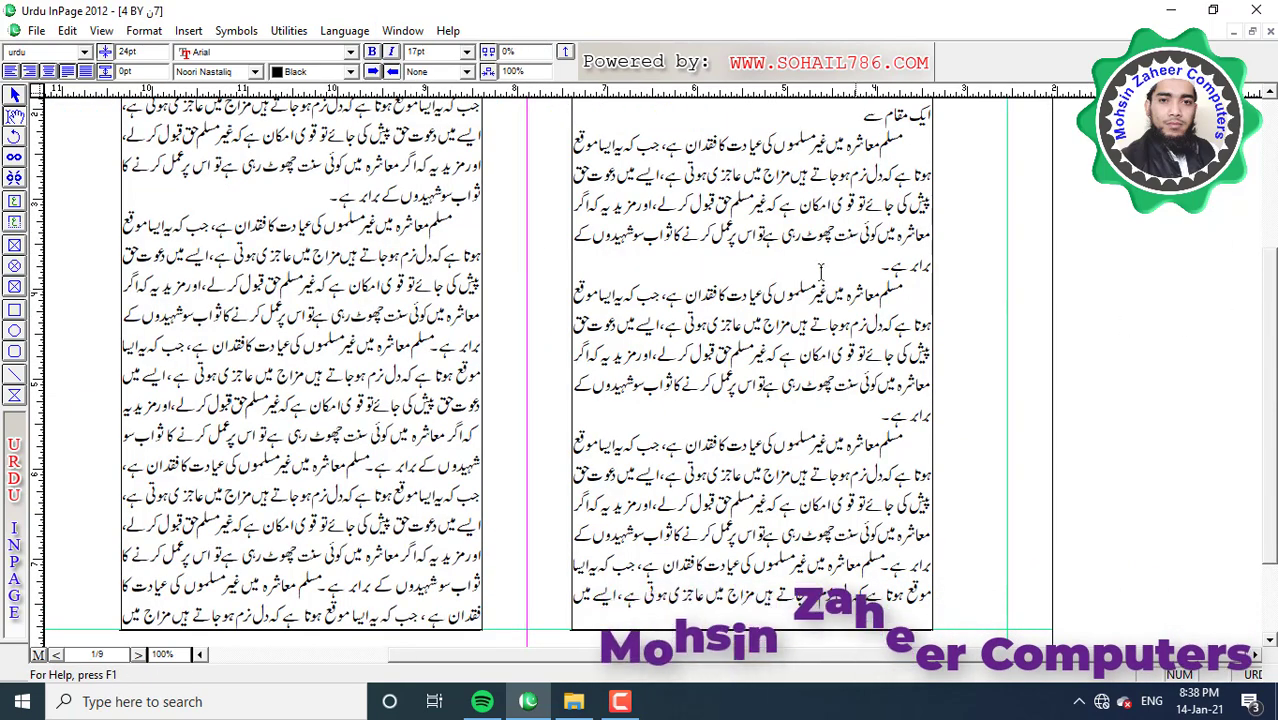
pyautogui.scroll(3, 1270, 250)
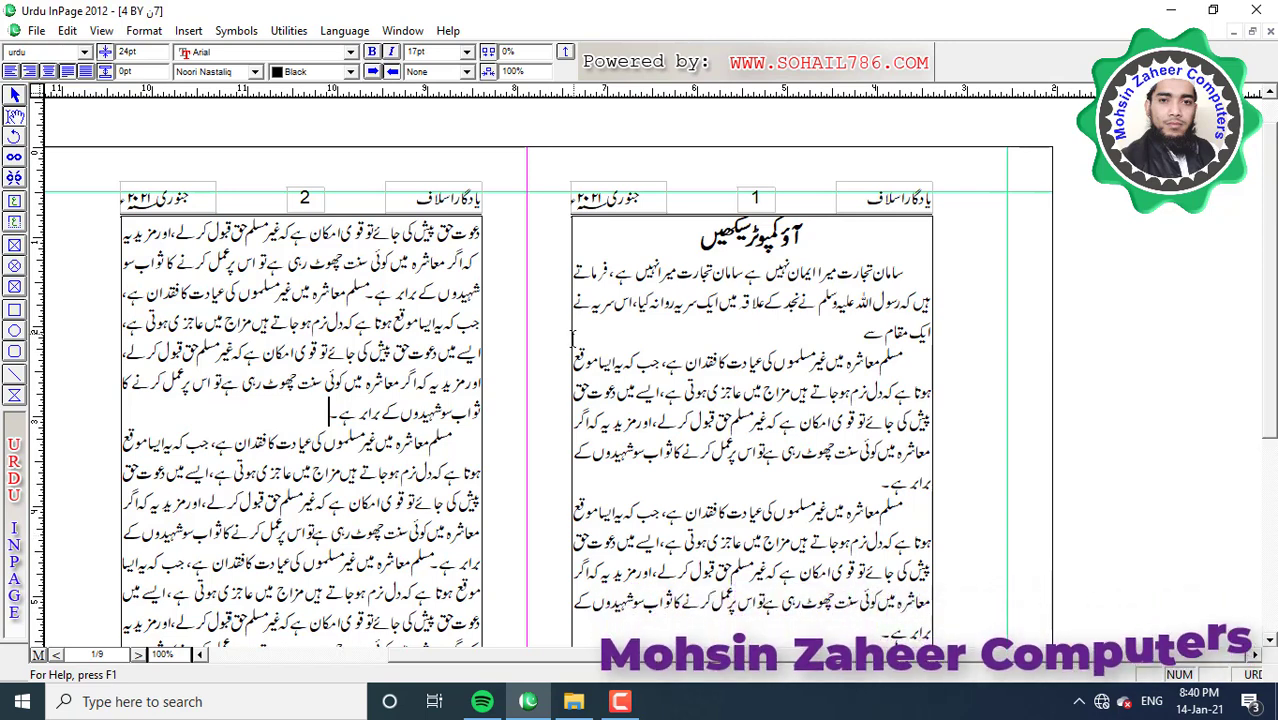
# Step: Create a new style sheet named hashia and assign M as its key equivalent
pyautogui.click(146, 31)
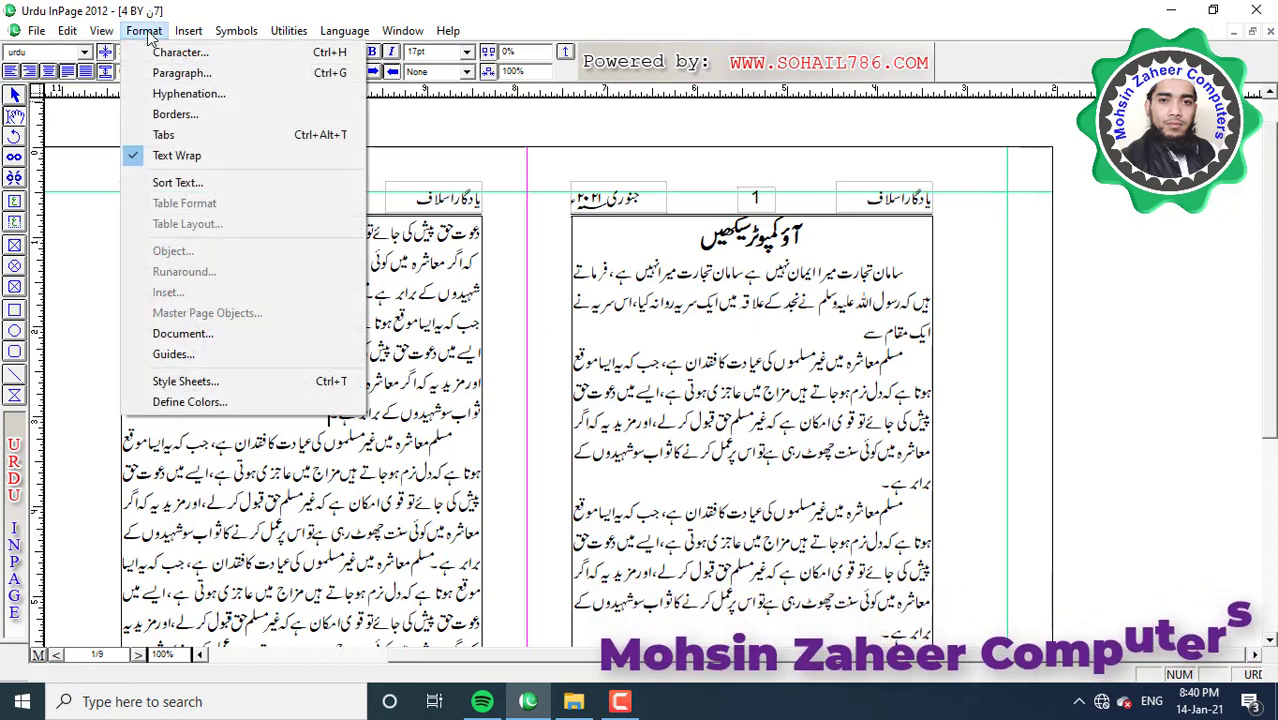
pyautogui.click(209, 384)
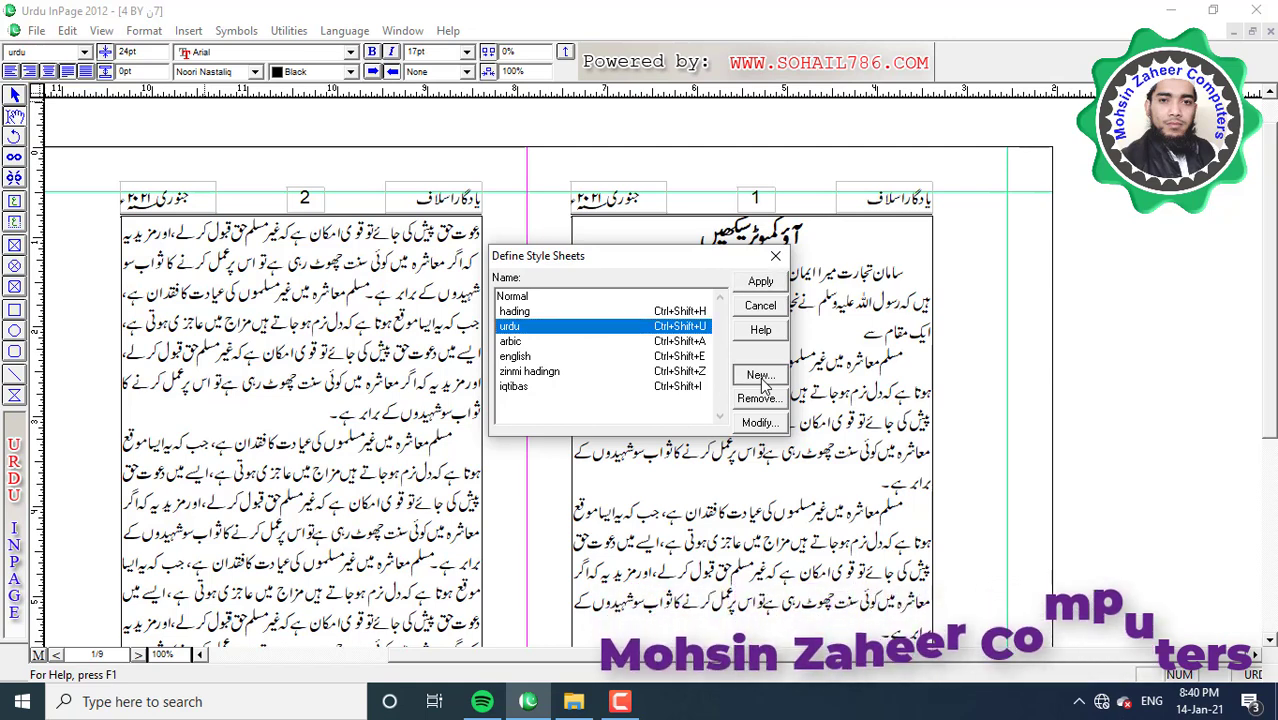
pyautogui.click(759, 377)
pyautogui.write('hashia')
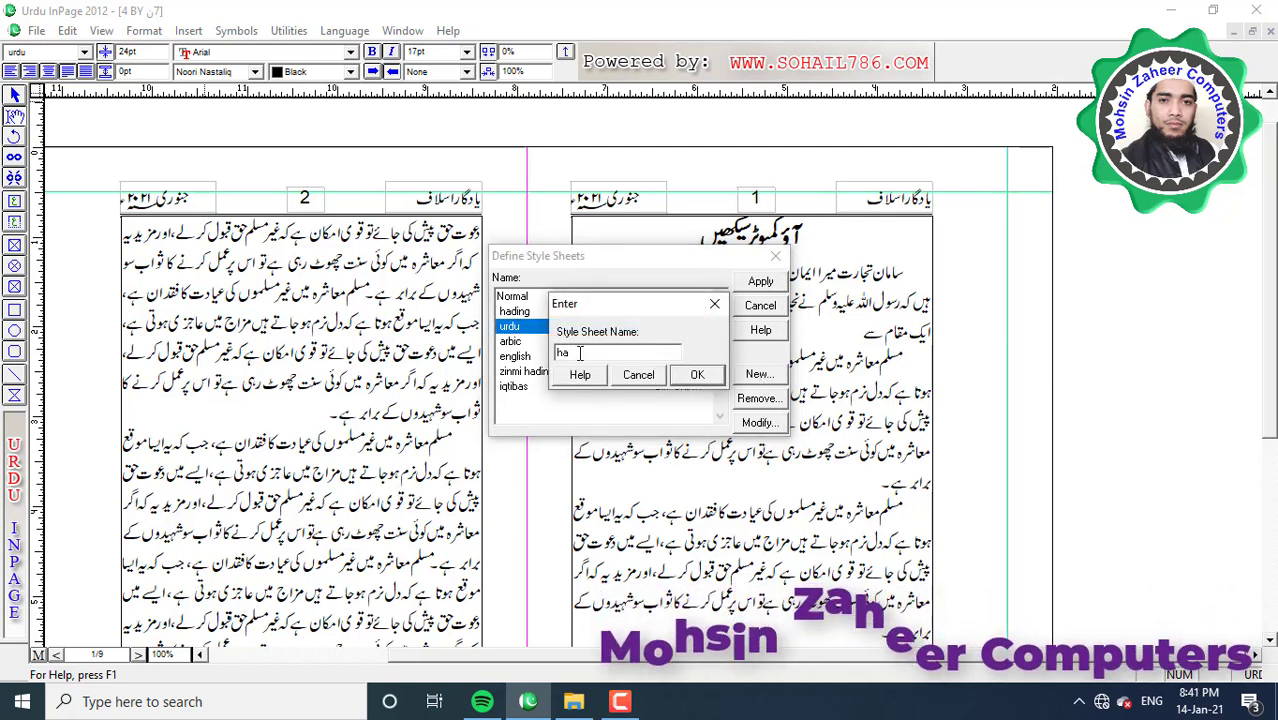
pyautogui.click(705, 376)
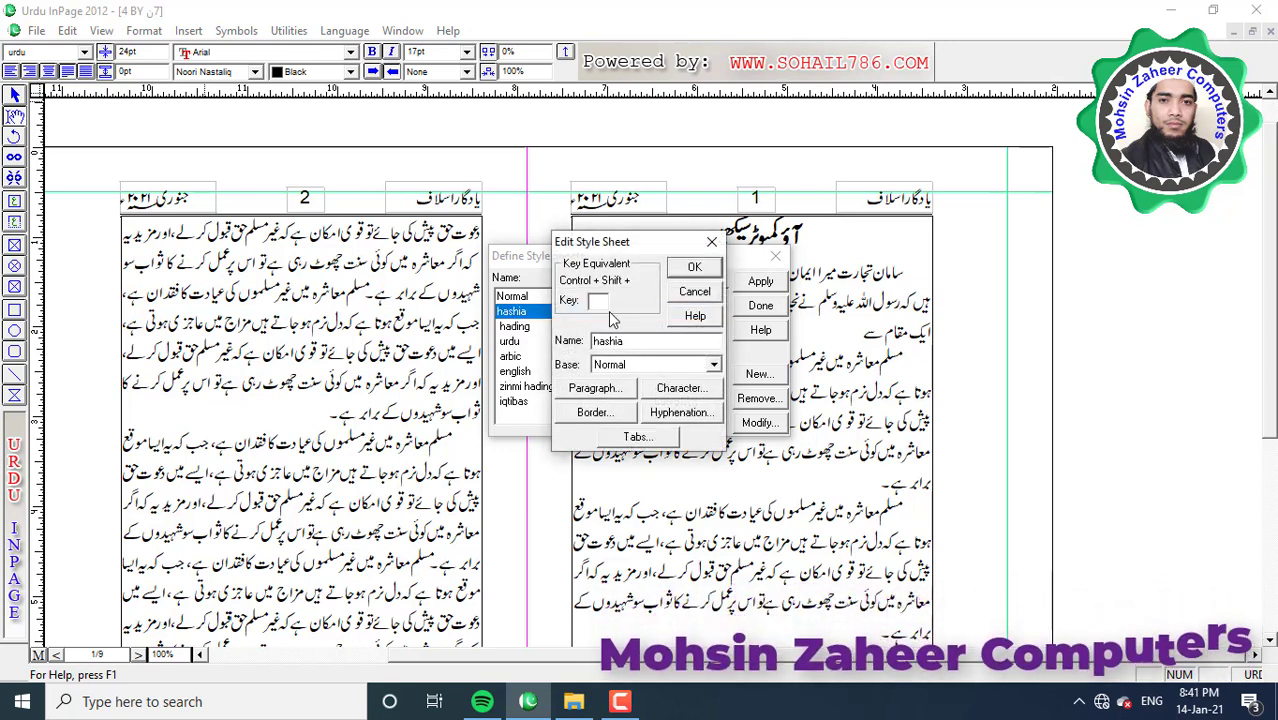
pyautogui.write('m')
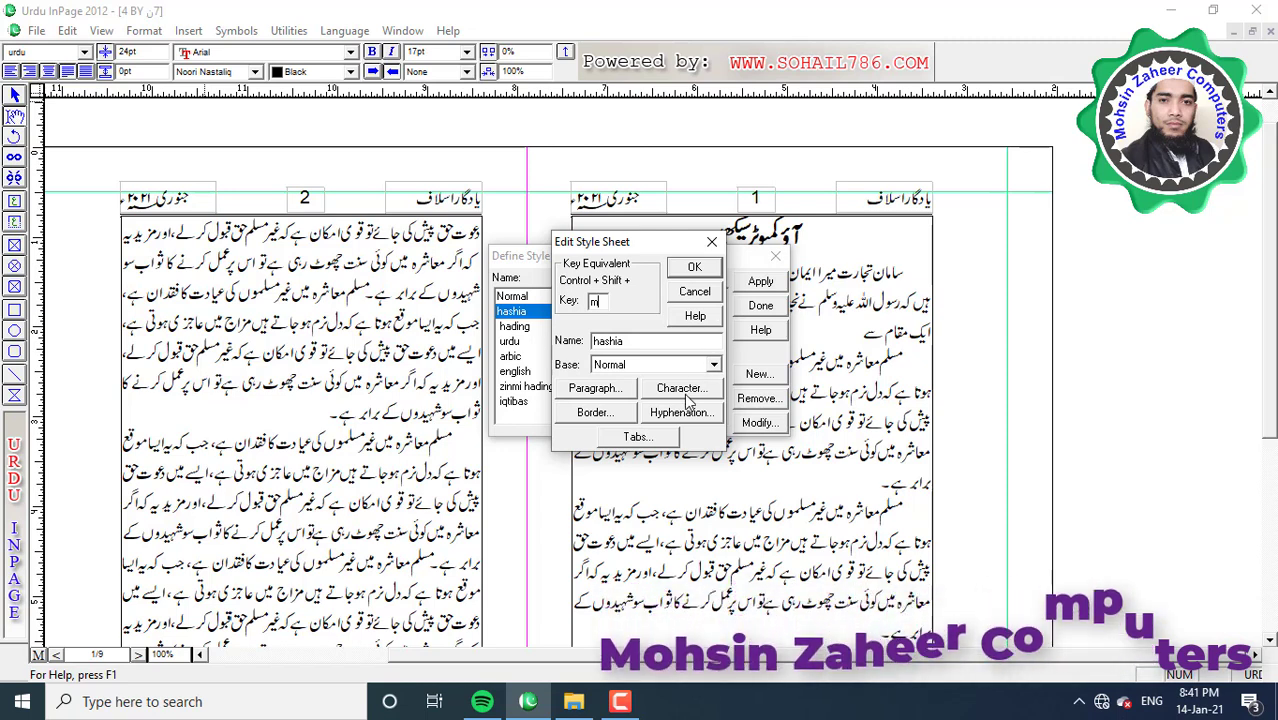
# Step: Accept the hashia style's character settings with size 12pt and Noori Nastaliq as the Urdu font
pyautogui.click(679, 390)
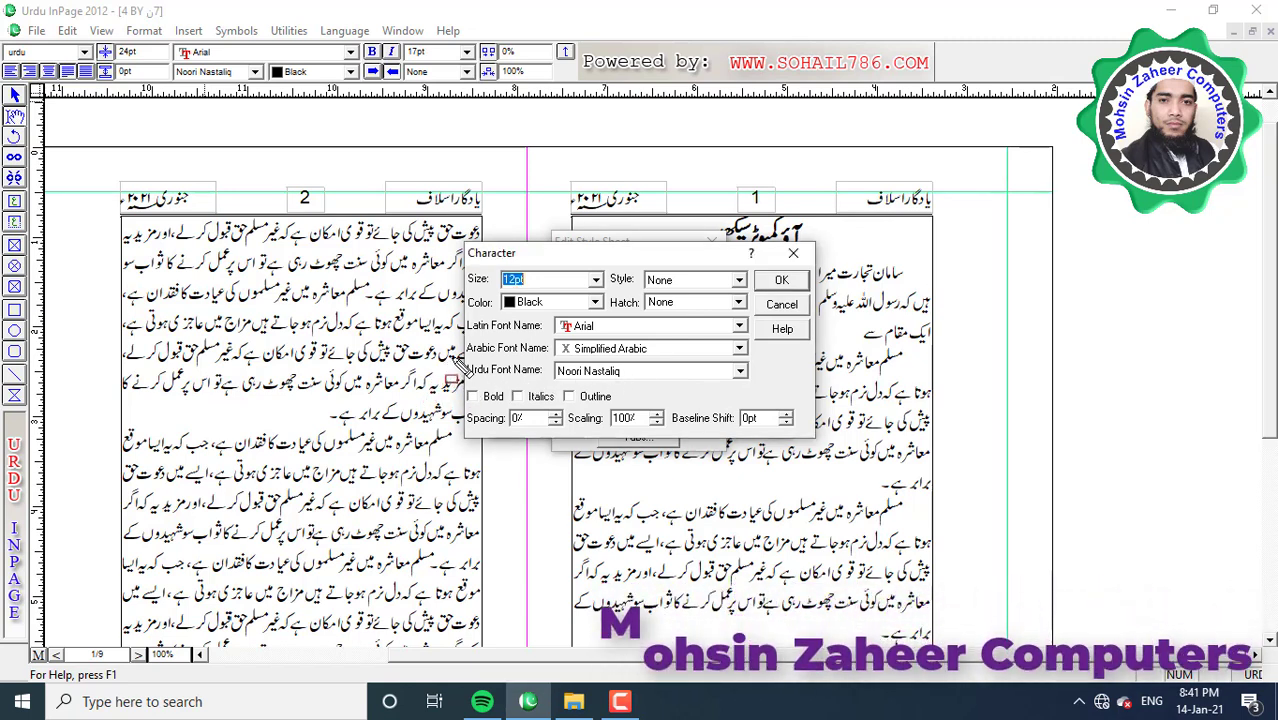
pyautogui.moveTo(455, 360)
pyautogui.mouseDown()
pyautogui.moveTo(533, 385)
pyautogui.moveTo(758, 389)
pyautogui.mouseUp()
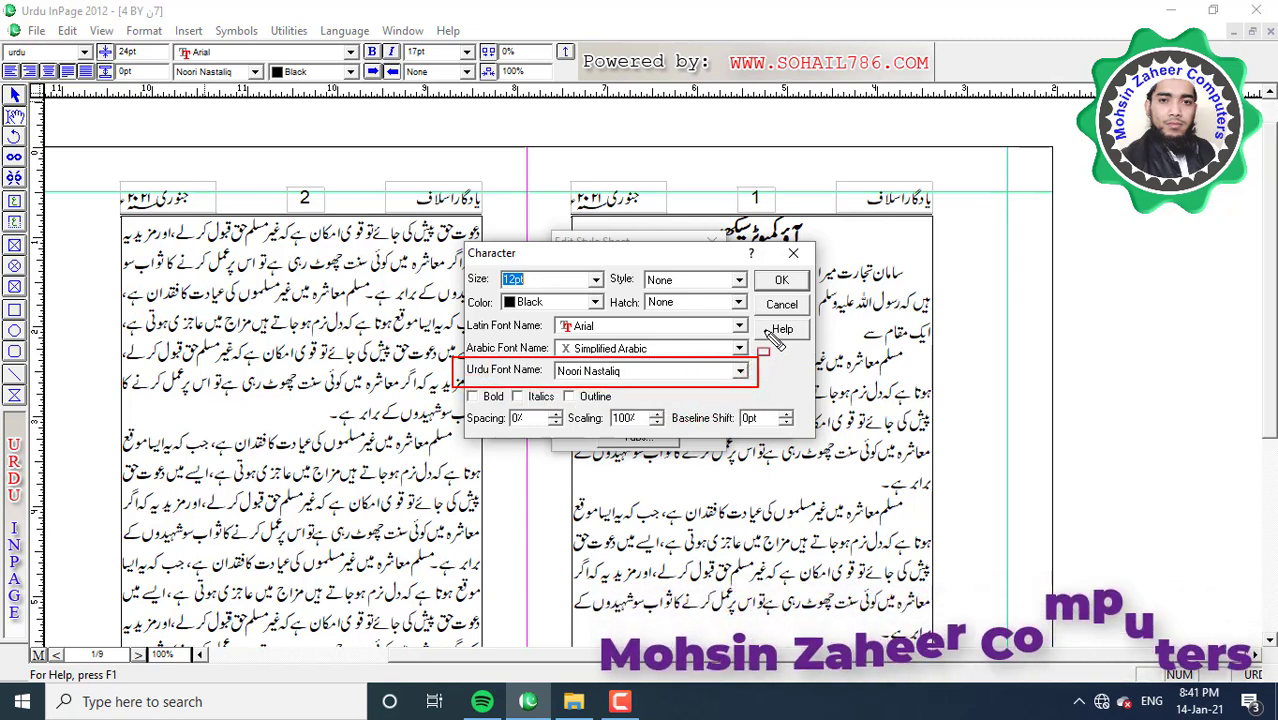
pyautogui.click(782, 281)
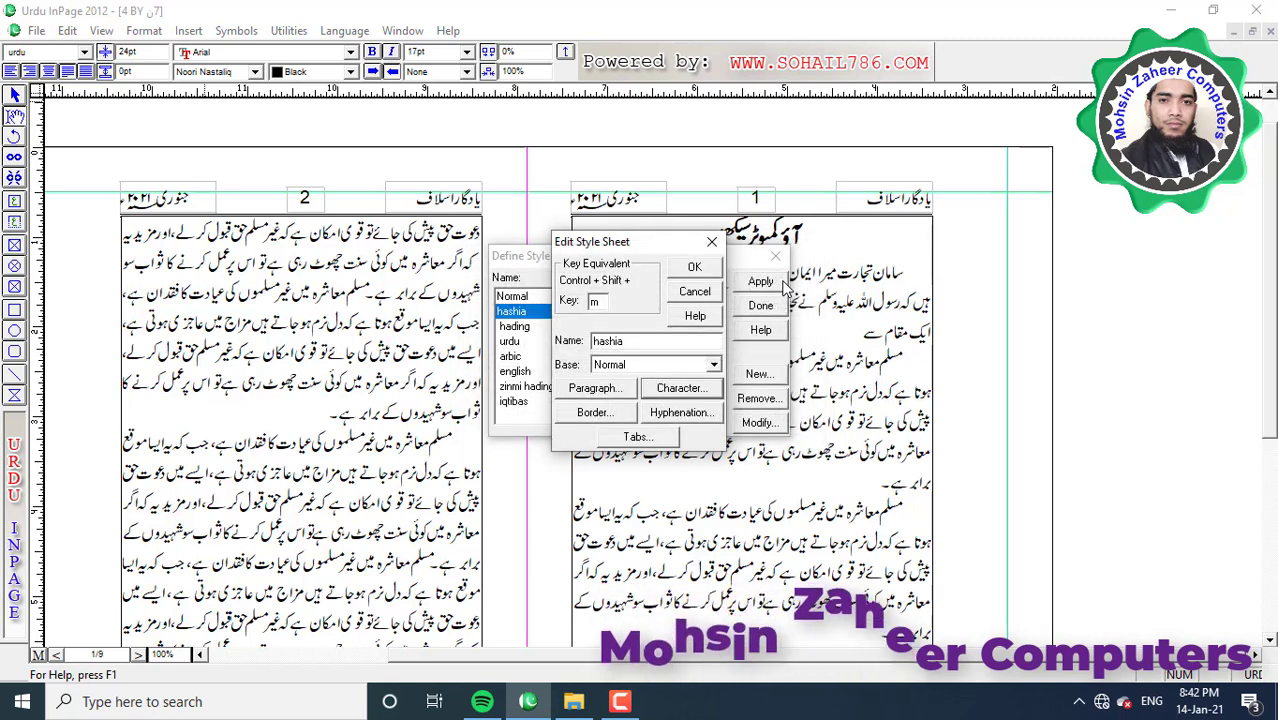
# Step: Set the hashia style's paragraph alignment to Justified and line height to 15, and save the style sheet
pyautogui.click(595, 390)
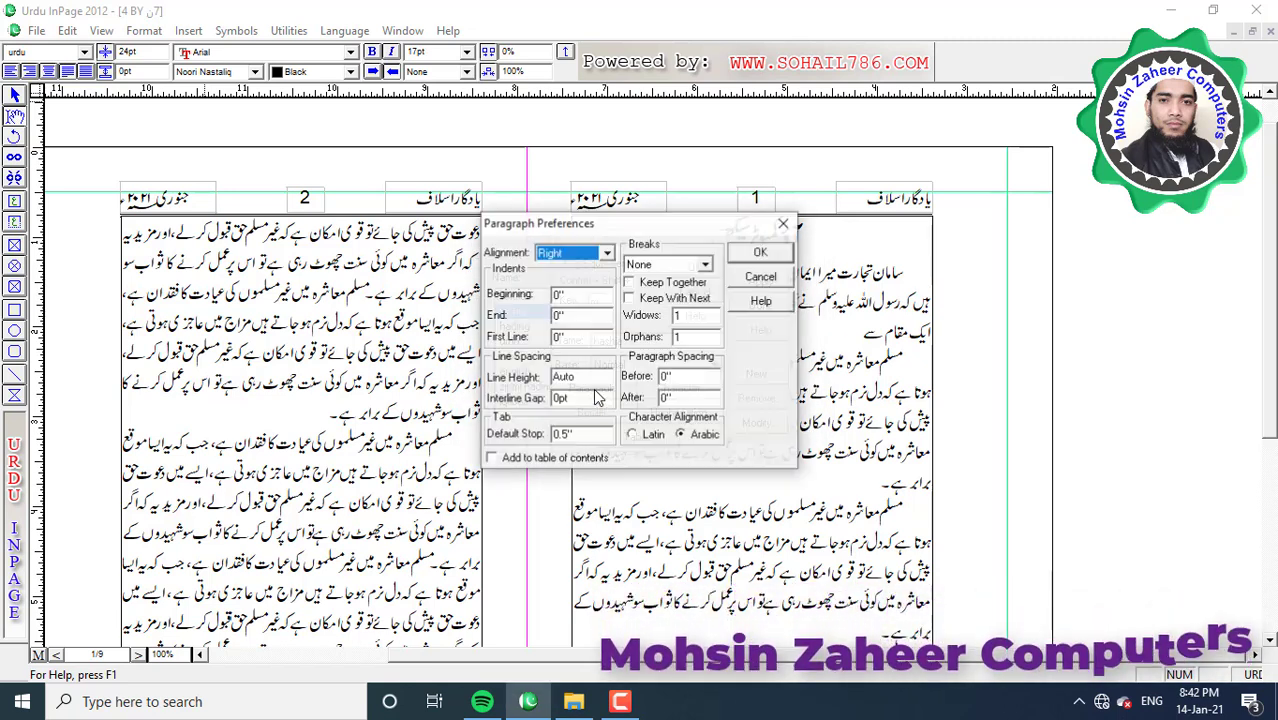
pyautogui.click(607, 254)
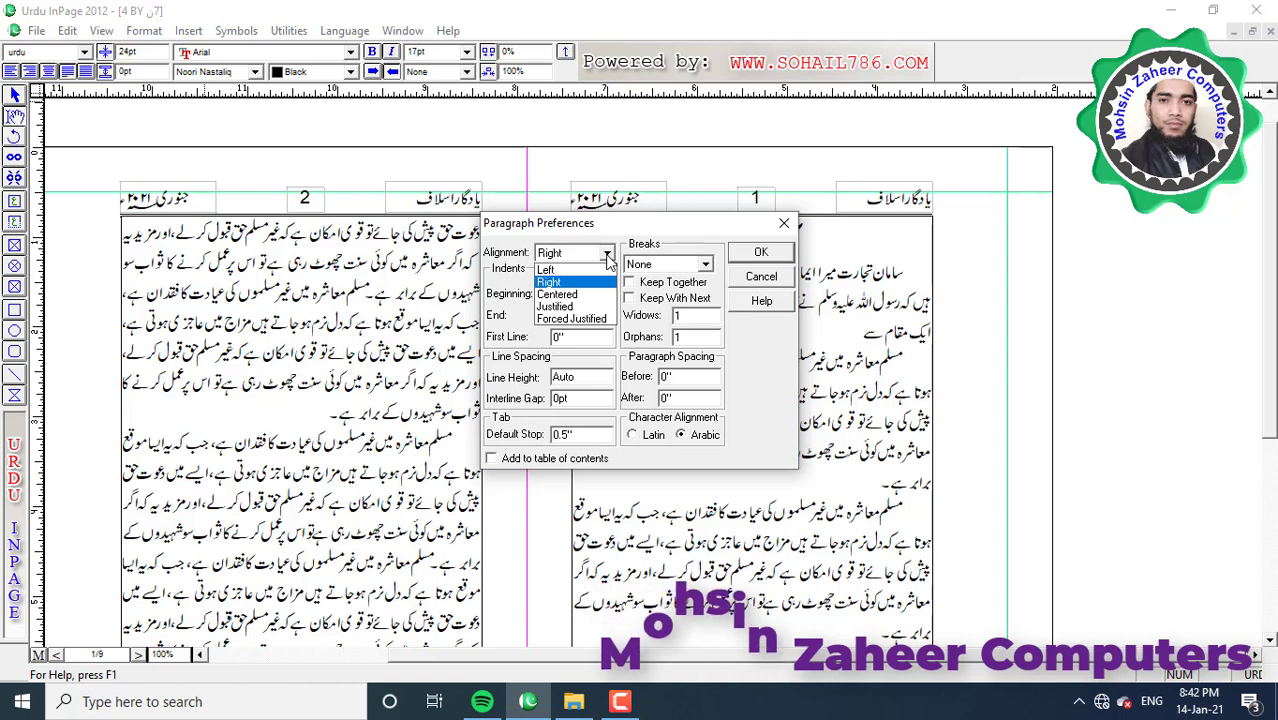
pyautogui.click(560, 307)
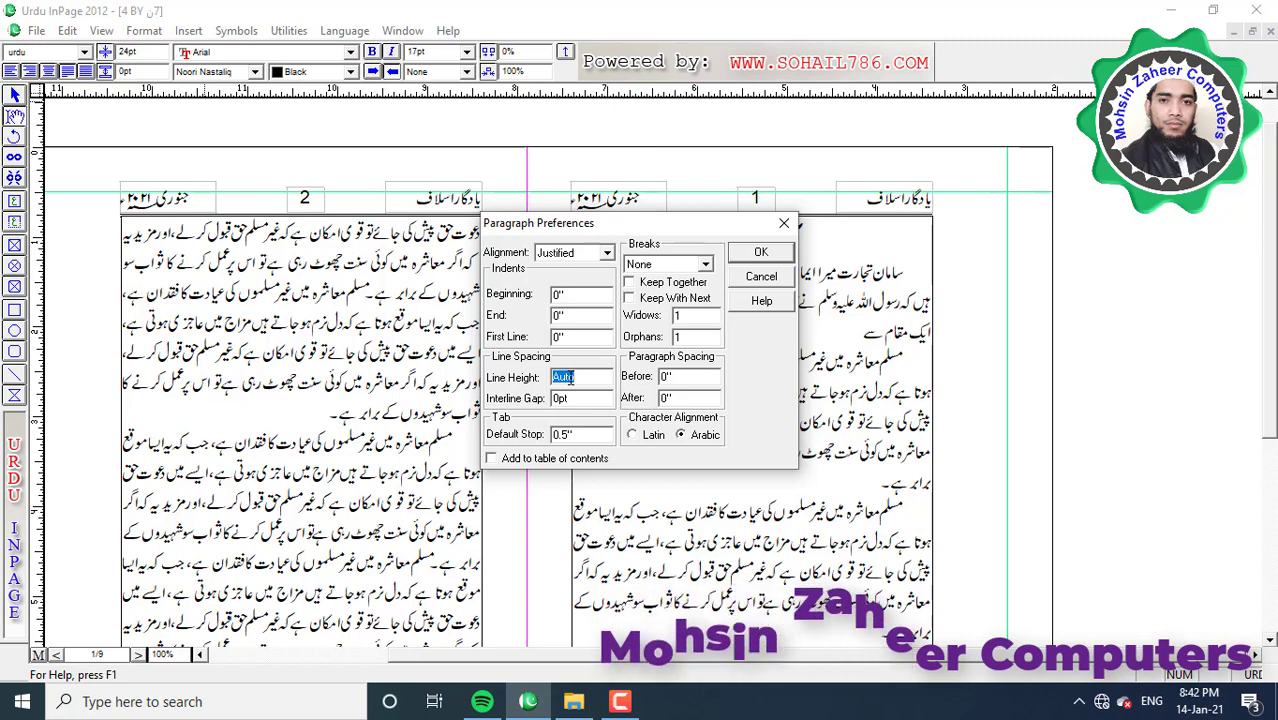
pyautogui.write('15')
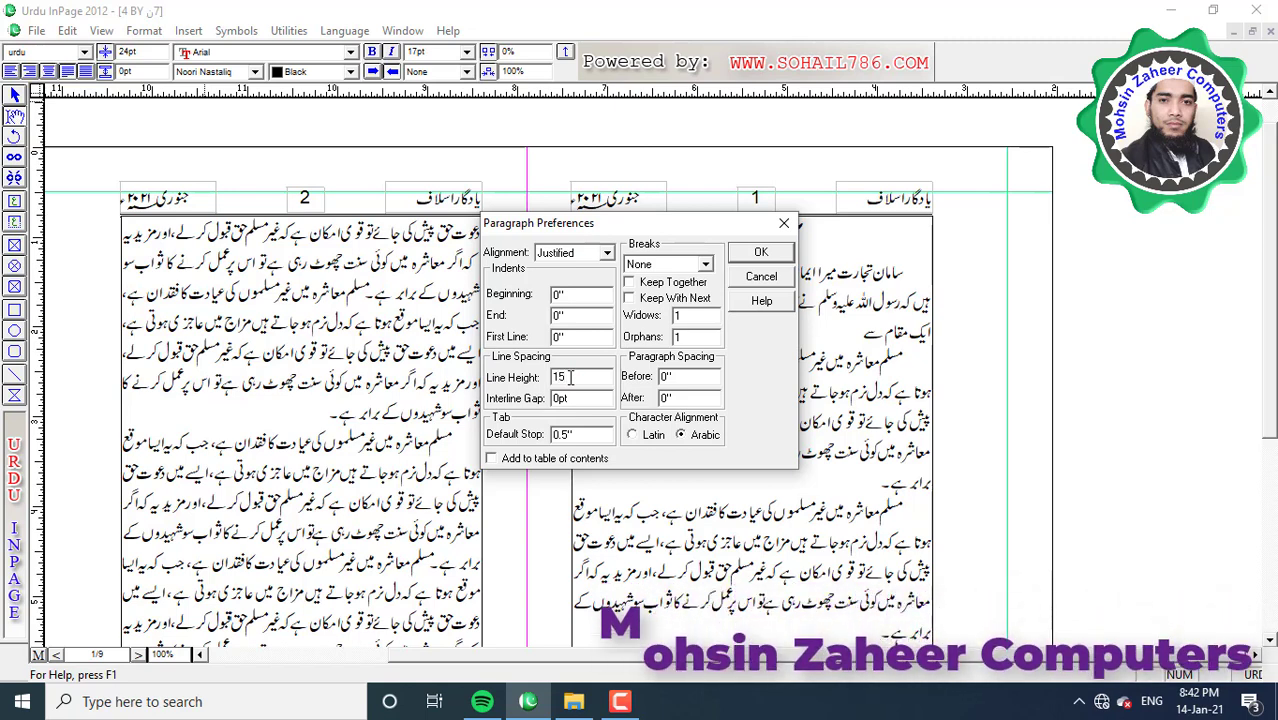
pyautogui.click(771, 259)
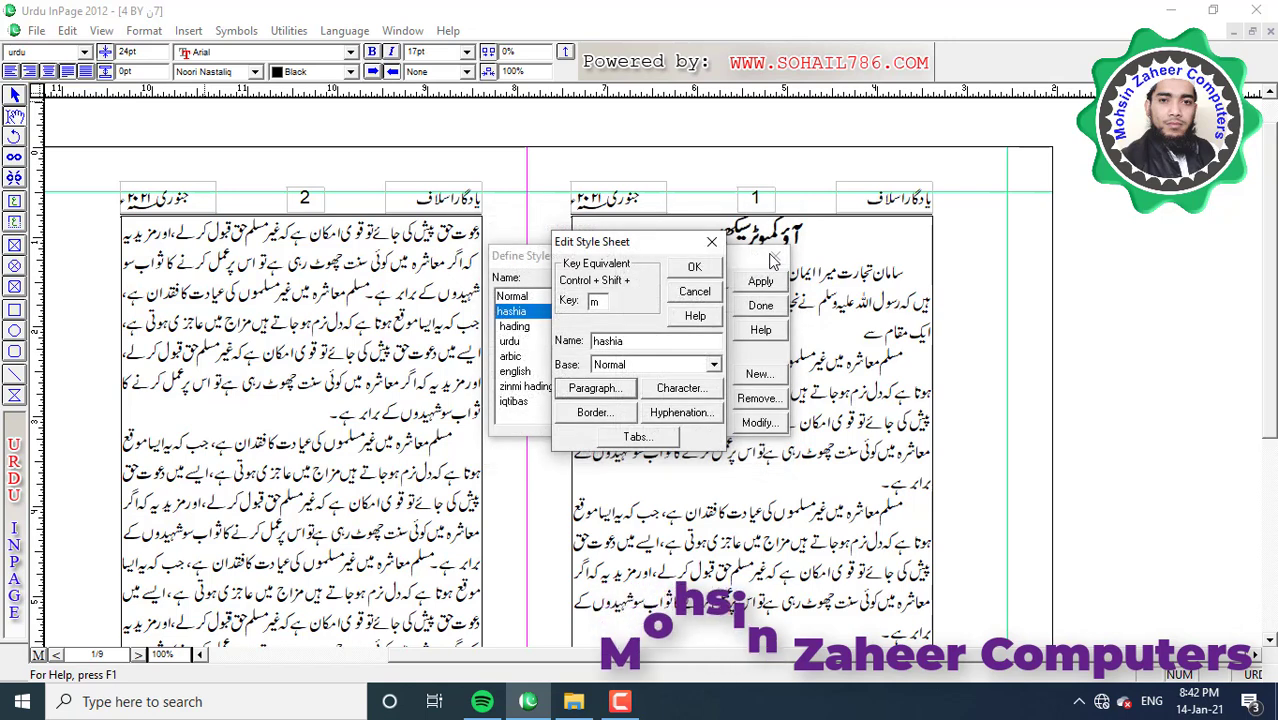
pyautogui.click(703, 272)
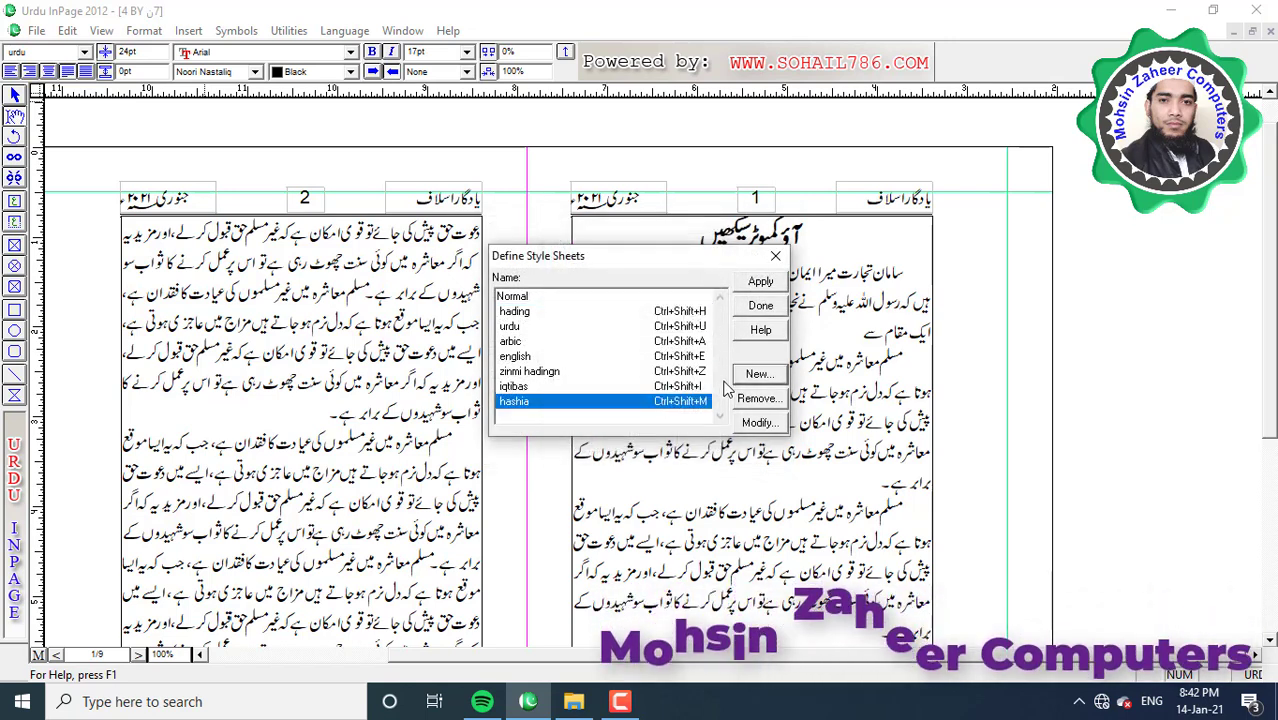
pyautogui.click(760, 307)
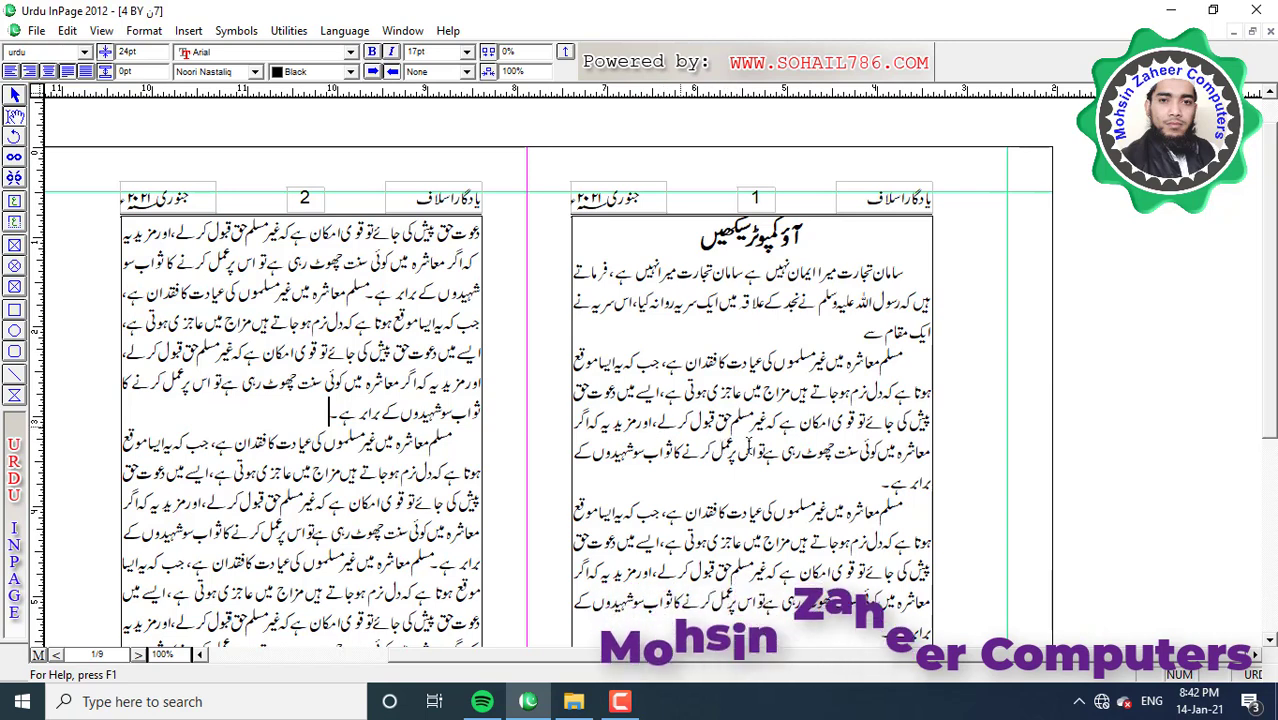
# Step: Create another style sheet named line and assign L as its key equivalent
pyautogui.click(140, 31)
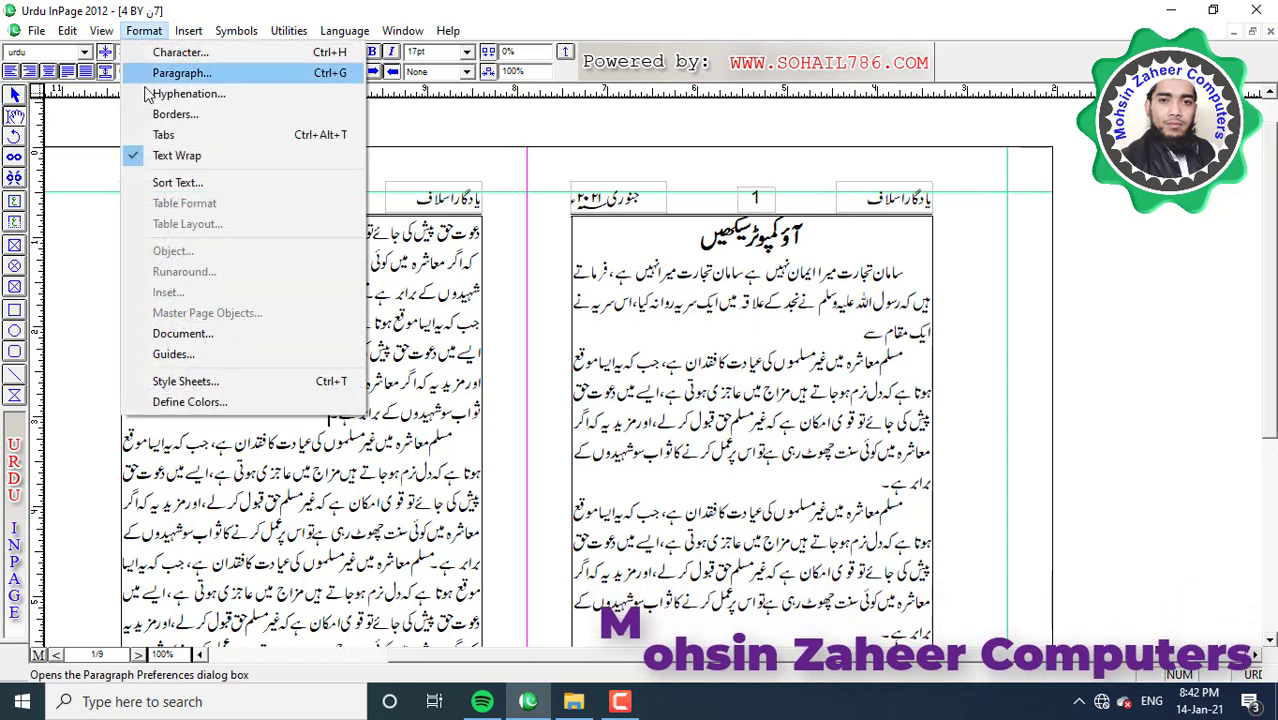
pyautogui.click(254, 383)
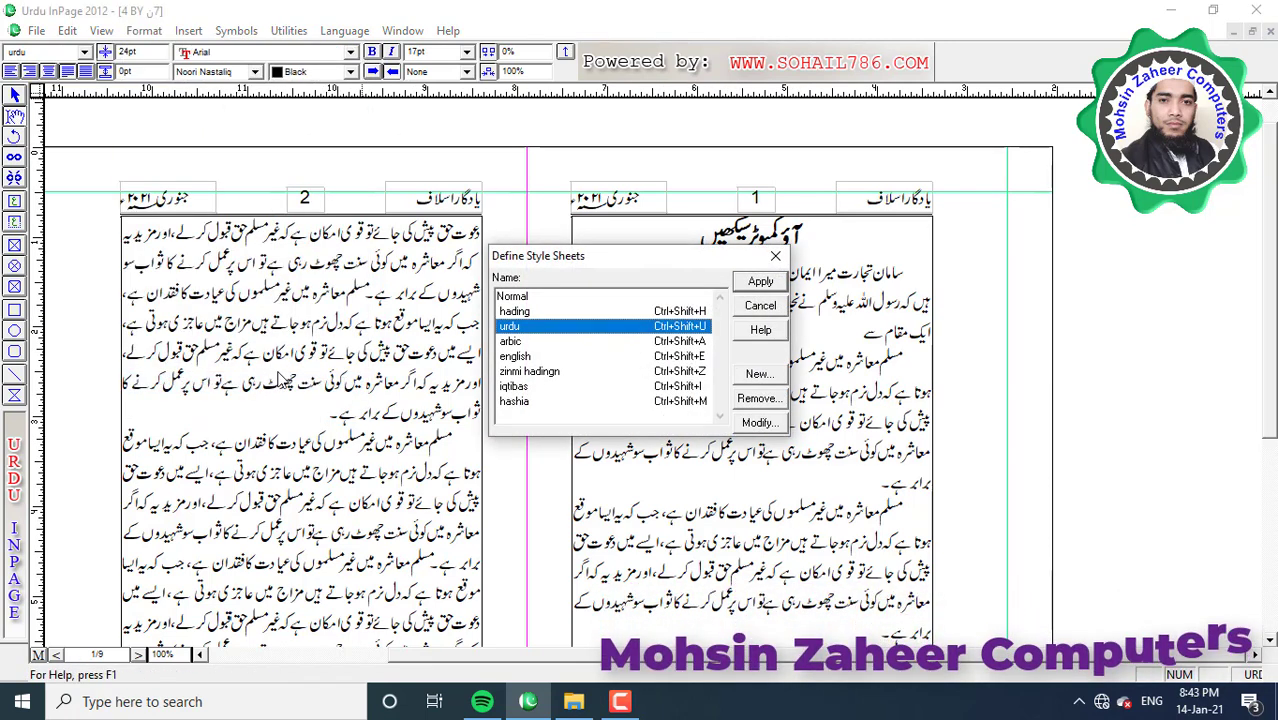
pyautogui.click(756, 373)
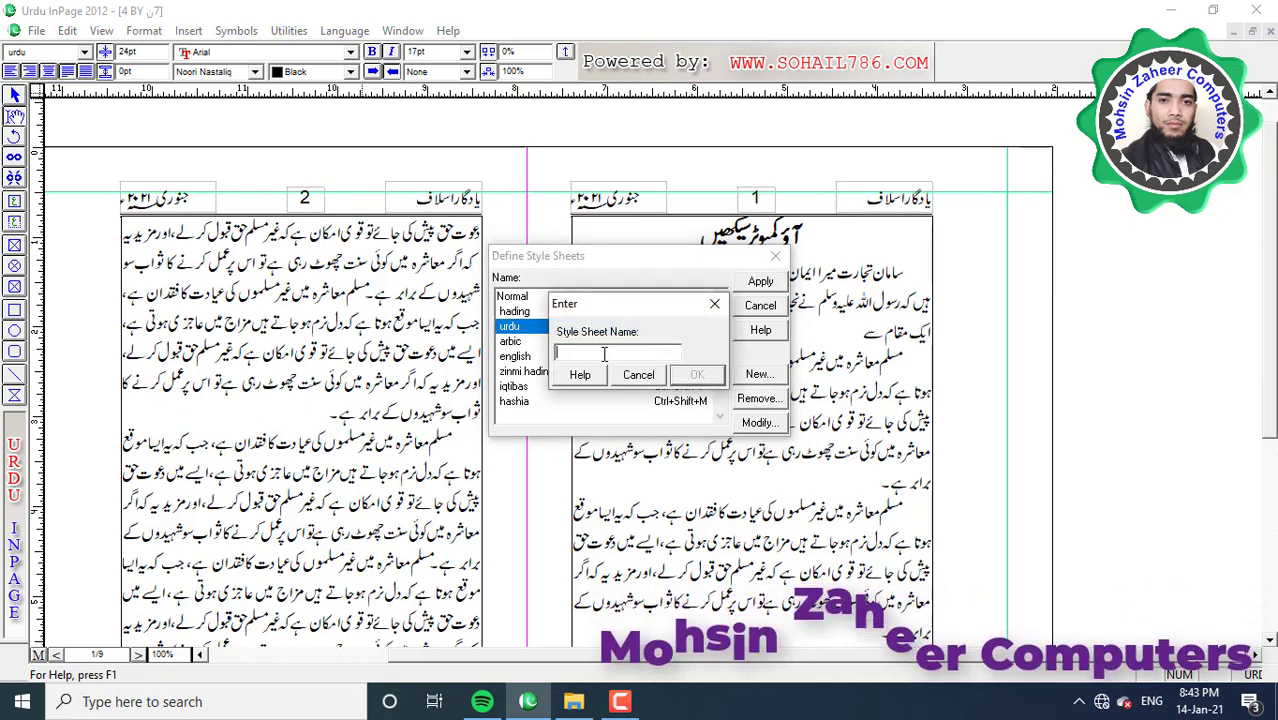
pyautogui.write('line')
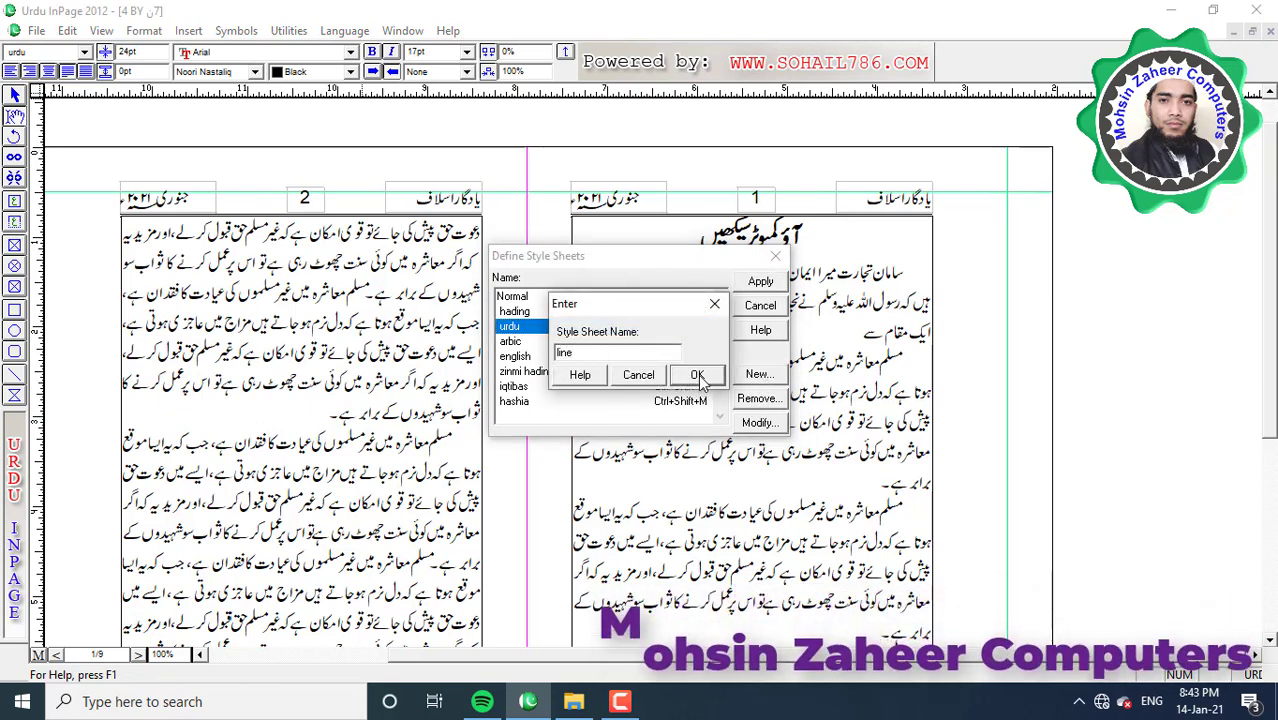
pyautogui.click(697, 375)
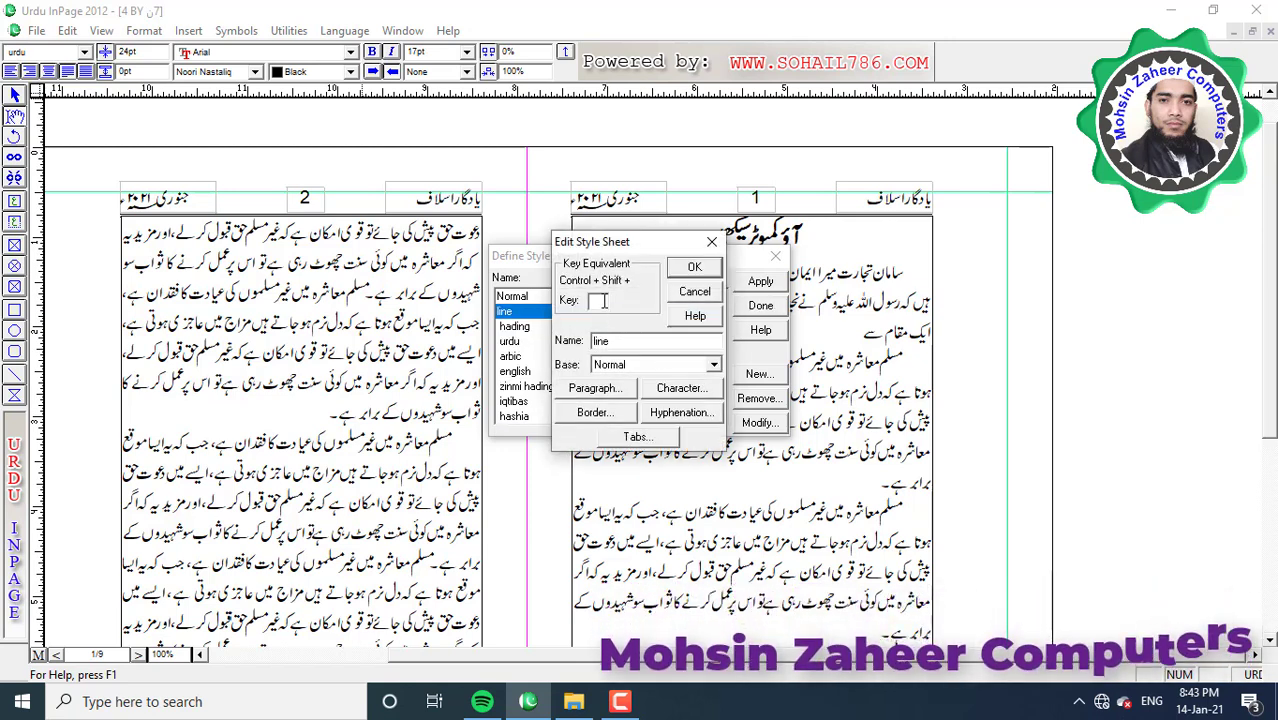
pyautogui.hotkey('ctrl', 'shift', 'd')
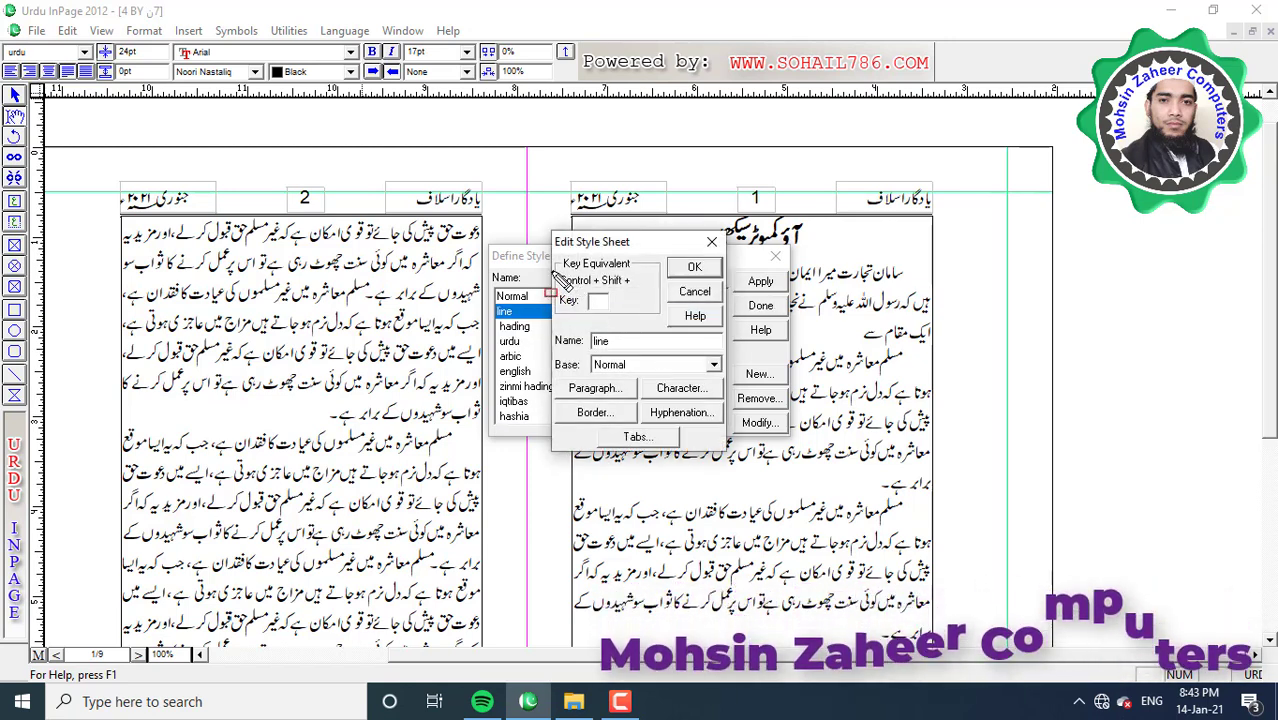
pyautogui.moveTo(552, 271); pyautogui.dragTo(618, 308)
pyautogui.press('Escape')
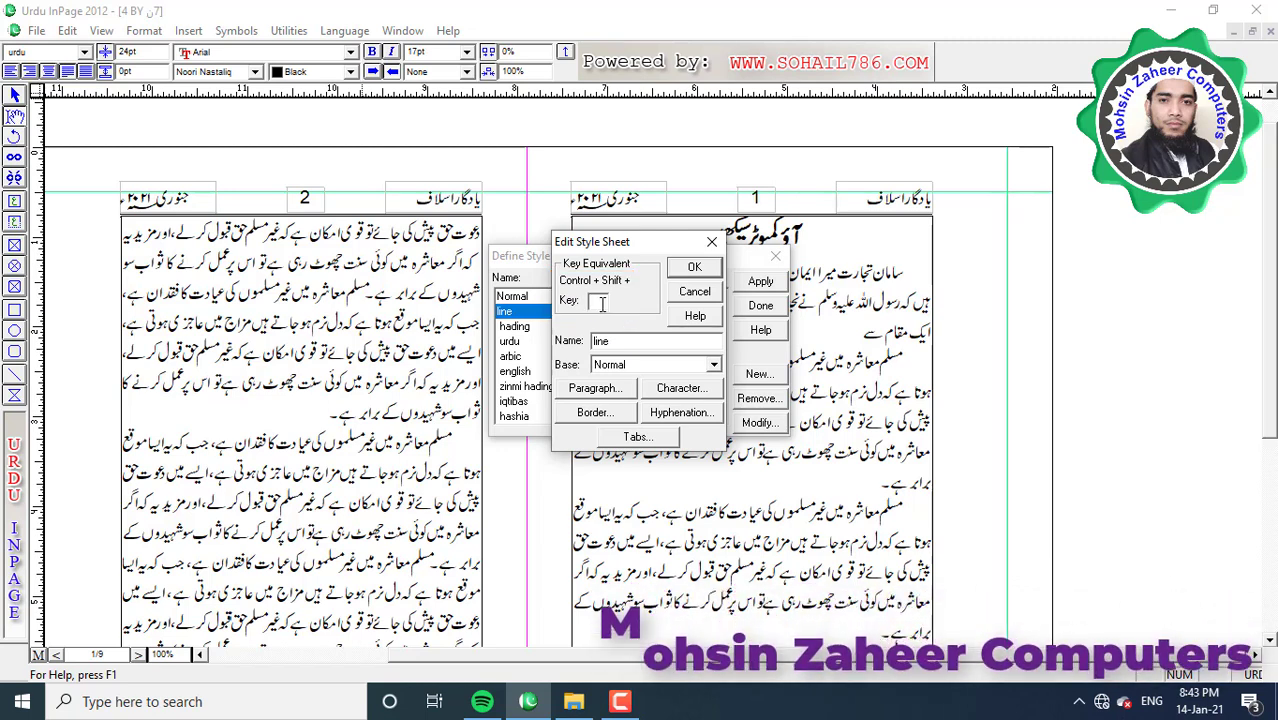
pyautogui.click(602, 303)
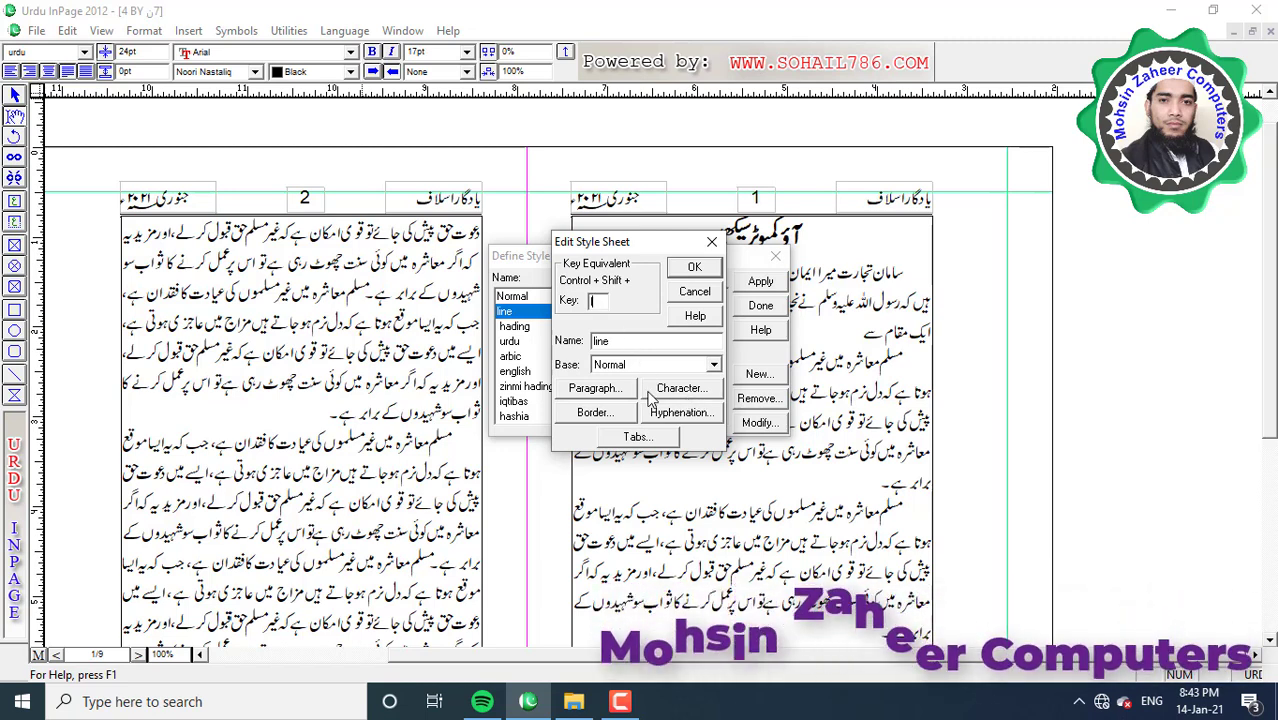
# Step: Set the line style's Urdu font to Trad Arabic Bold at size 12pt
pyautogui.click(683, 389)
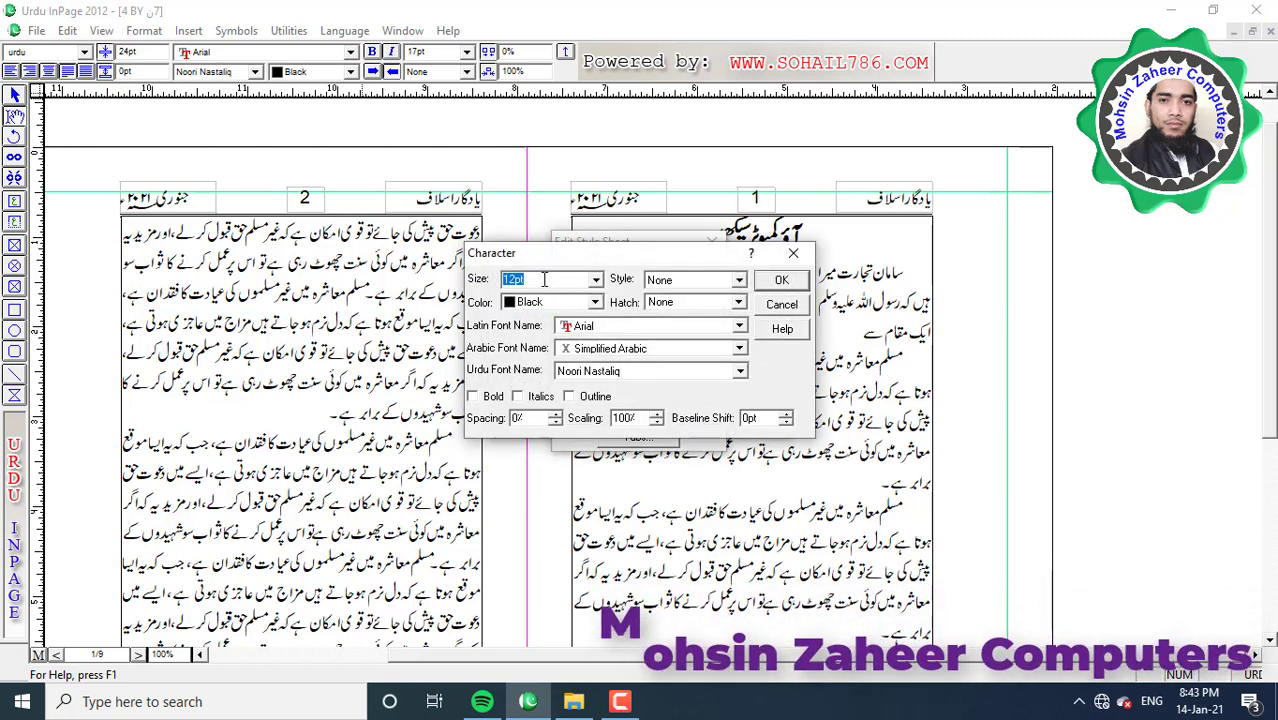
pyautogui.click(540, 282)
pyautogui.click(740, 373)
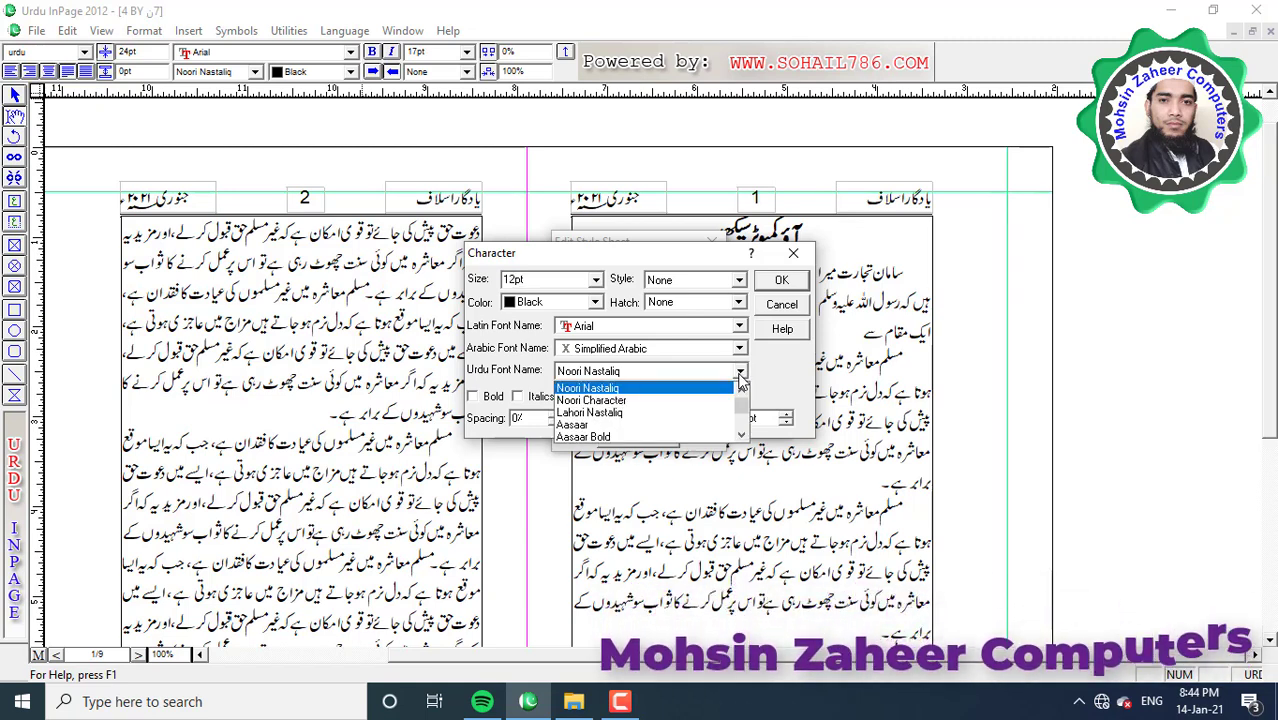
pyautogui.scroll(-3, 650, 410)
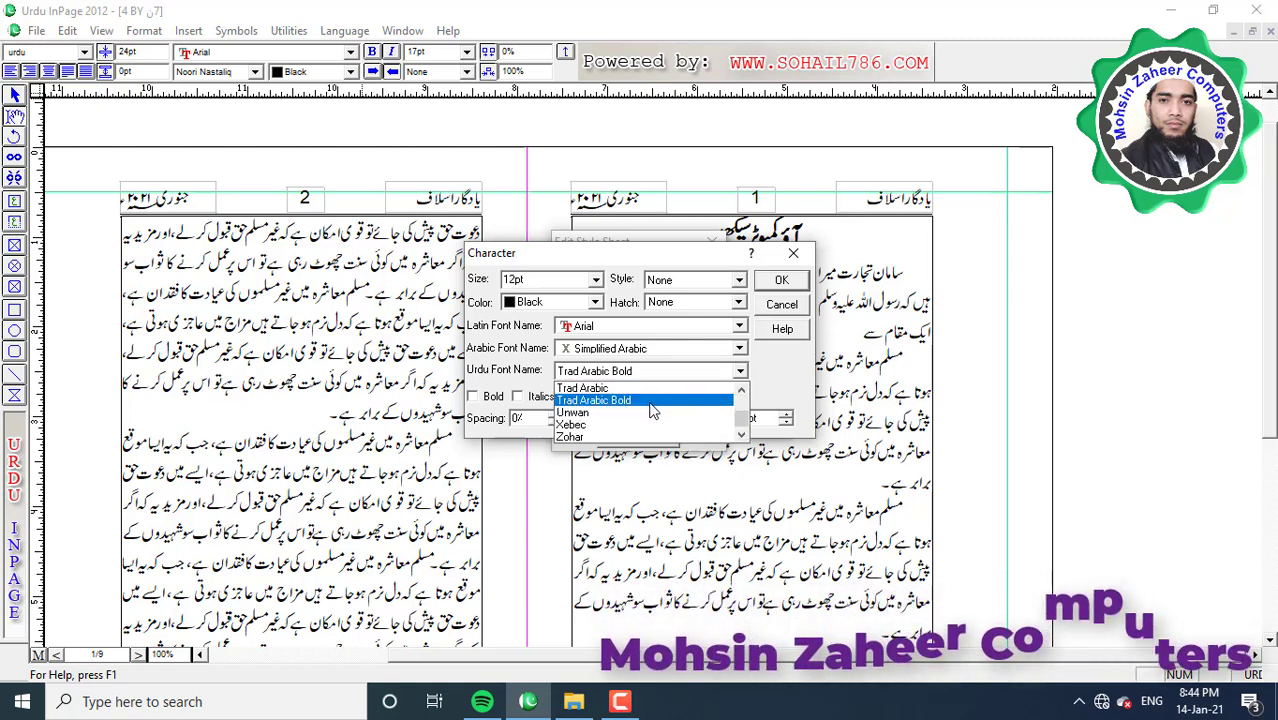
pyautogui.click(636, 402)
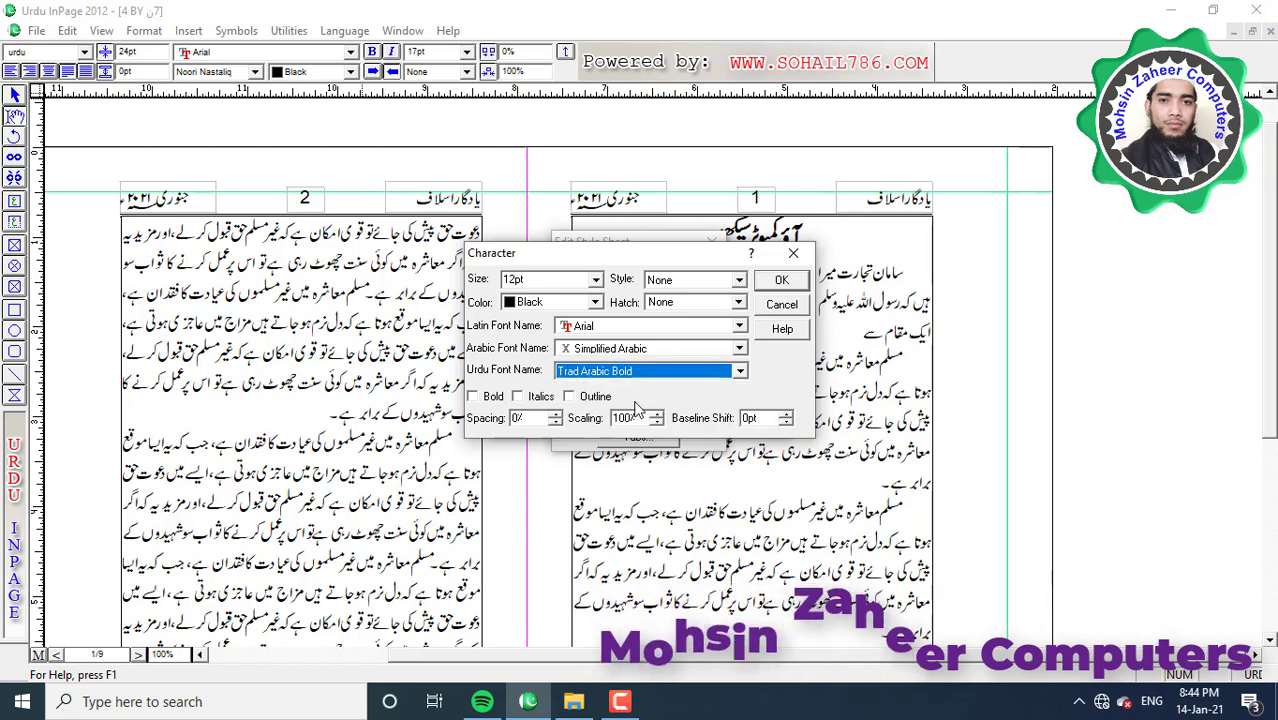
pyautogui.click(778, 284)
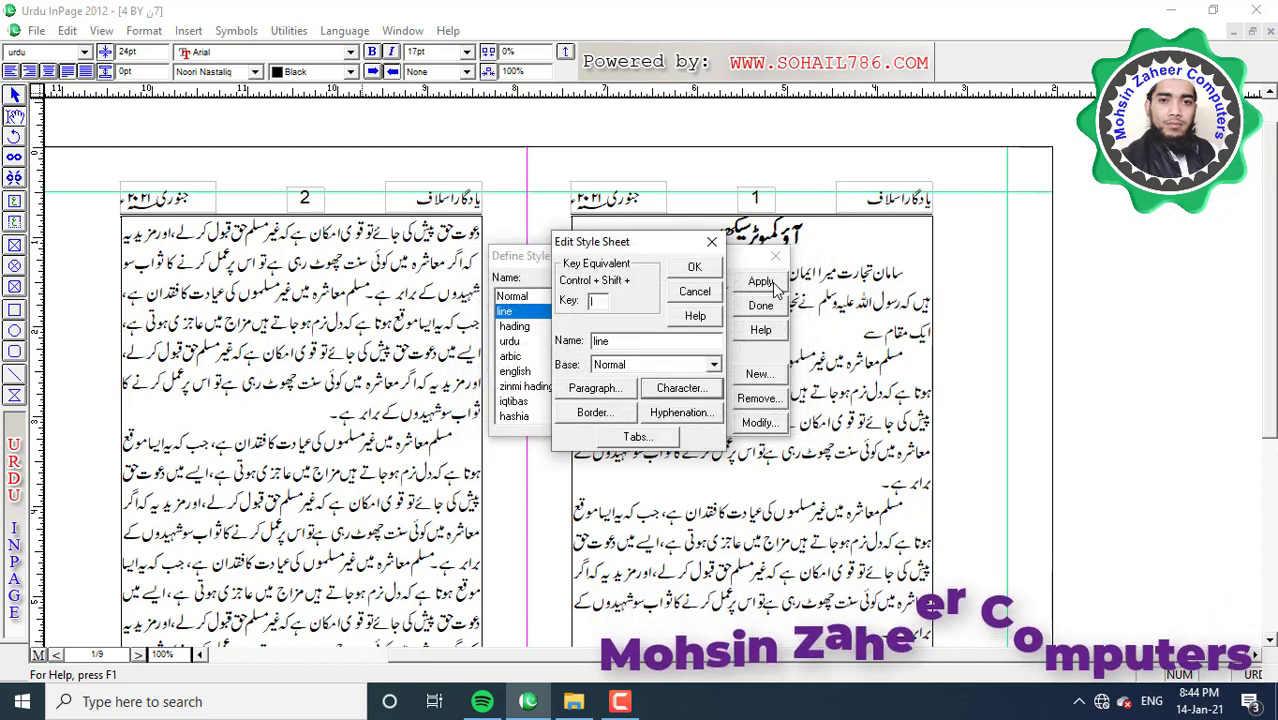
# Step: Set the line style's paragraph alignment to Justified and its line height to 7
pyautogui.click(594, 390)
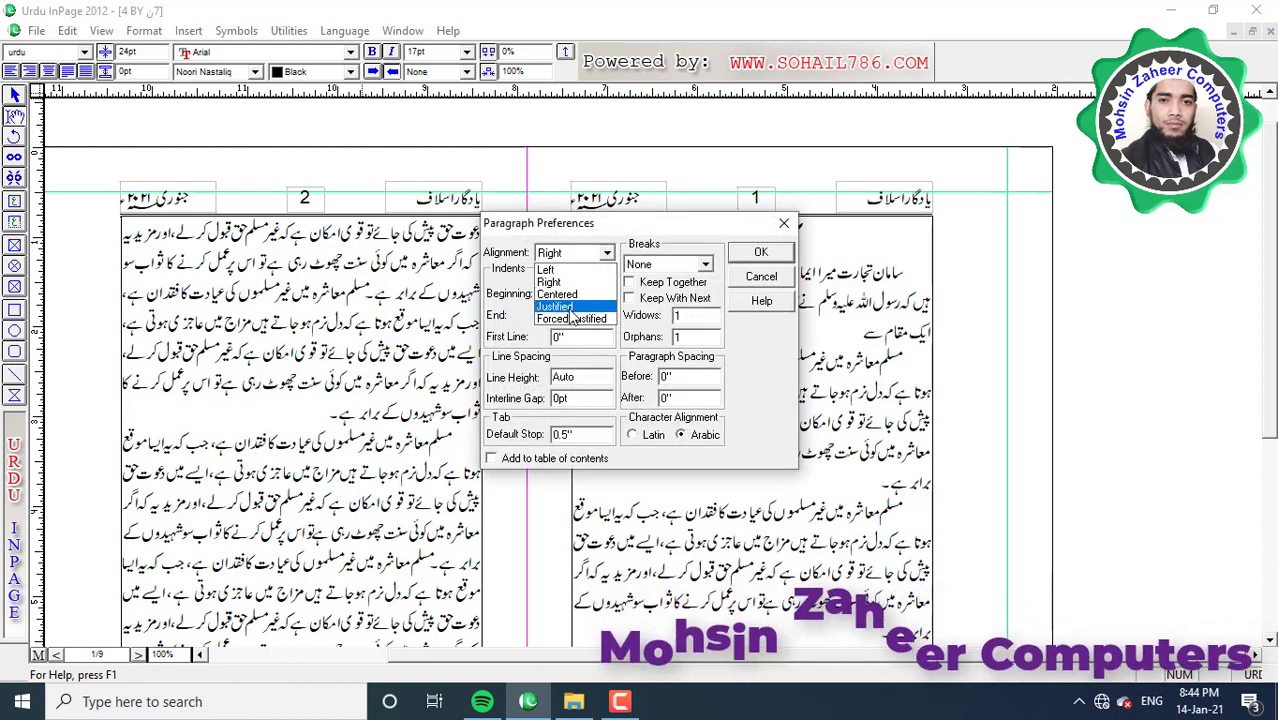
pyautogui.click(570, 306)
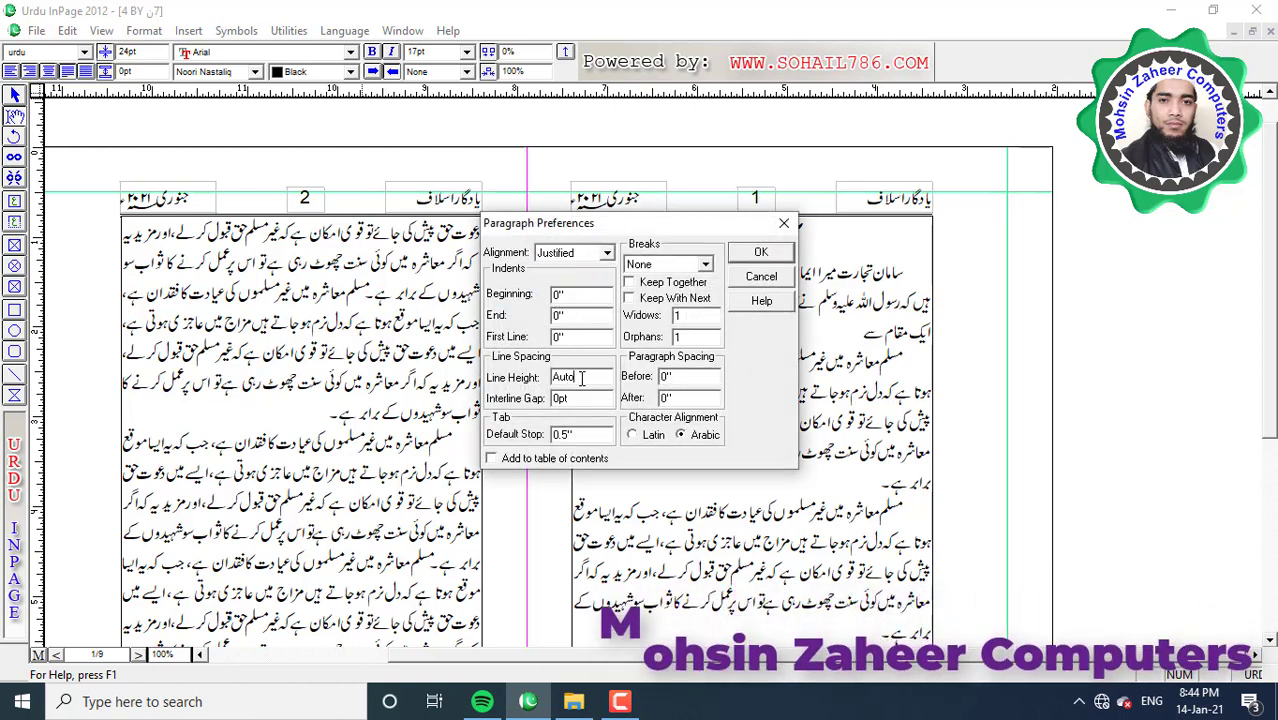
pyautogui.doubleClick(581, 378)
pyautogui.write('7')
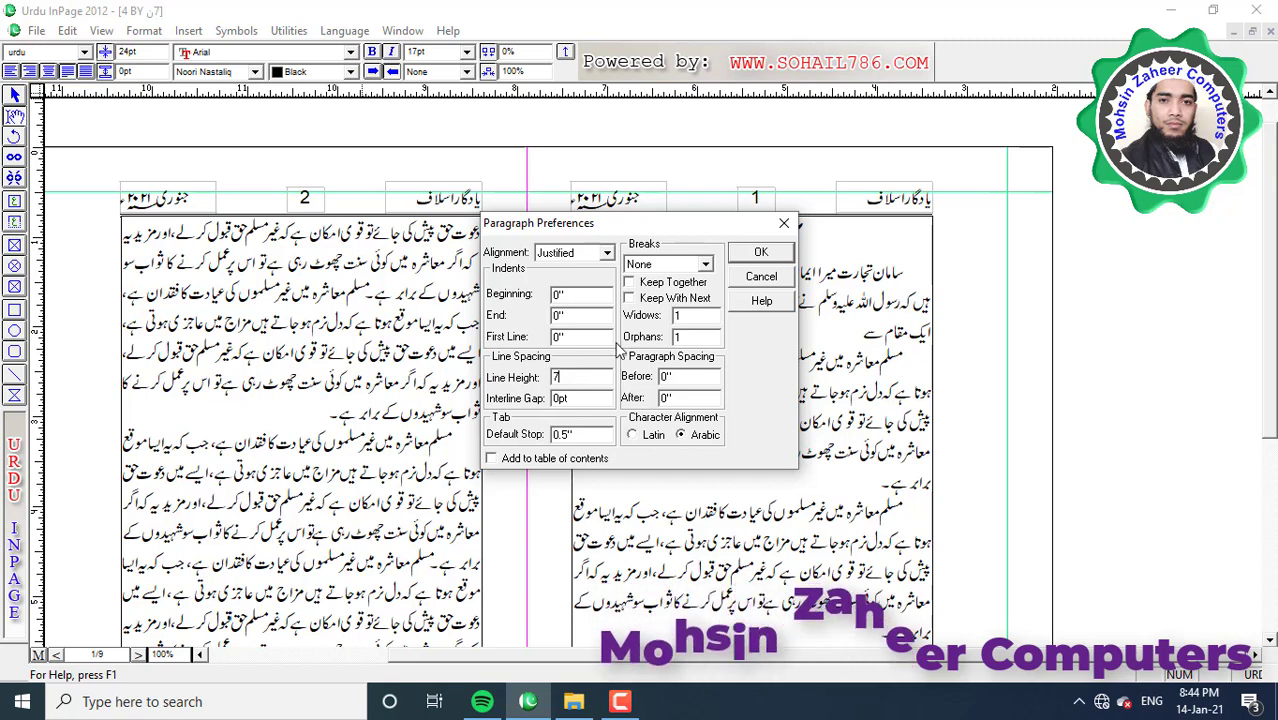
pyautogui.click(752, 262)
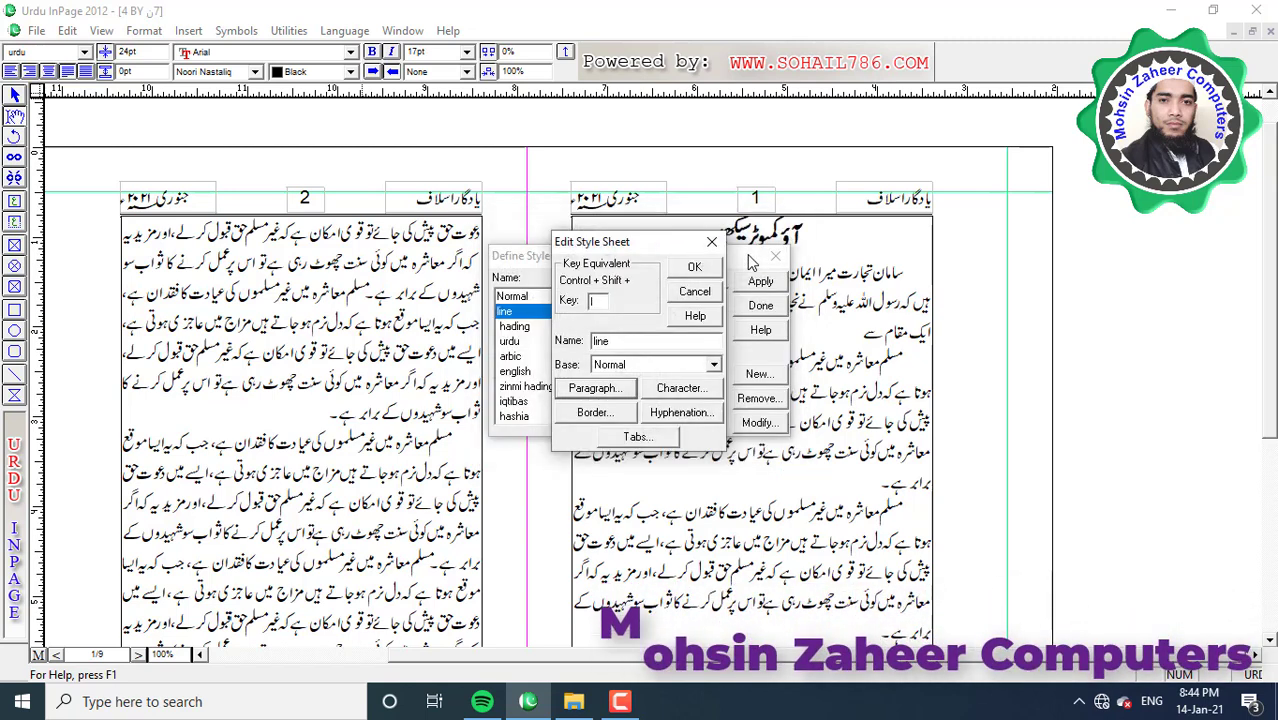
# Step: Save the line style sheet and close the style sheet definitions
pyautogui.click(696, 270)
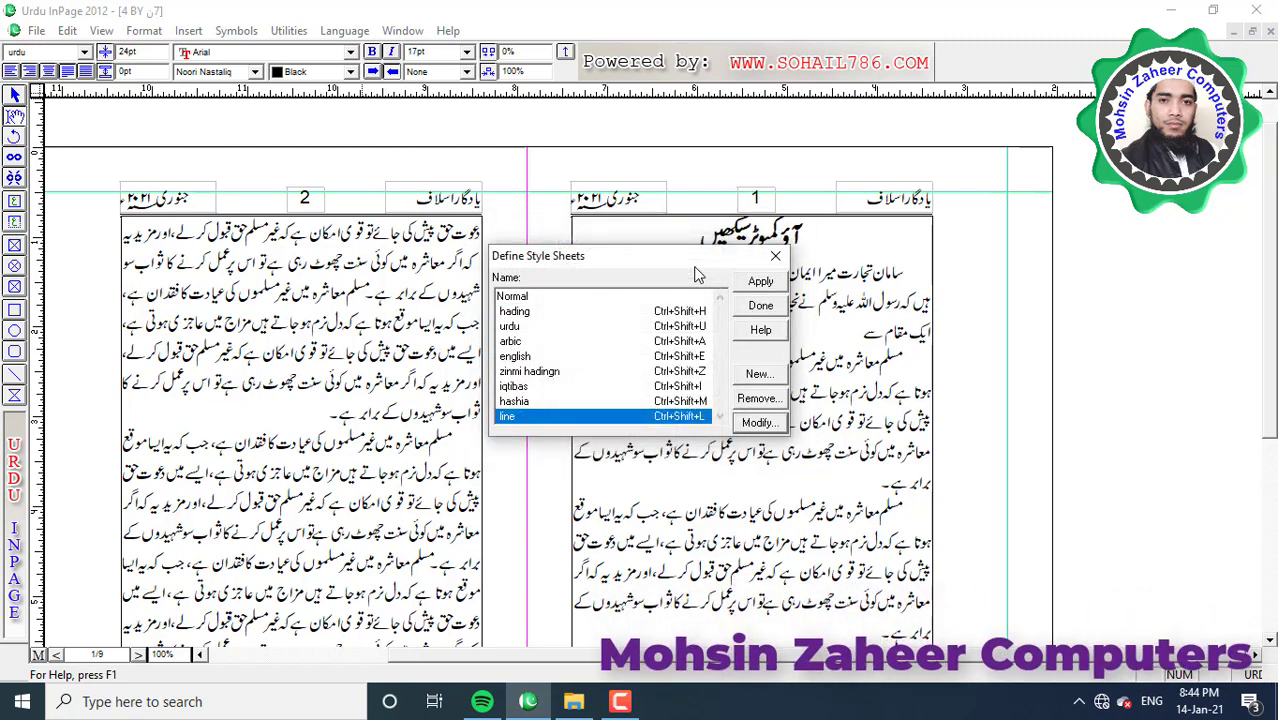
pyautogui.click(760, 306)
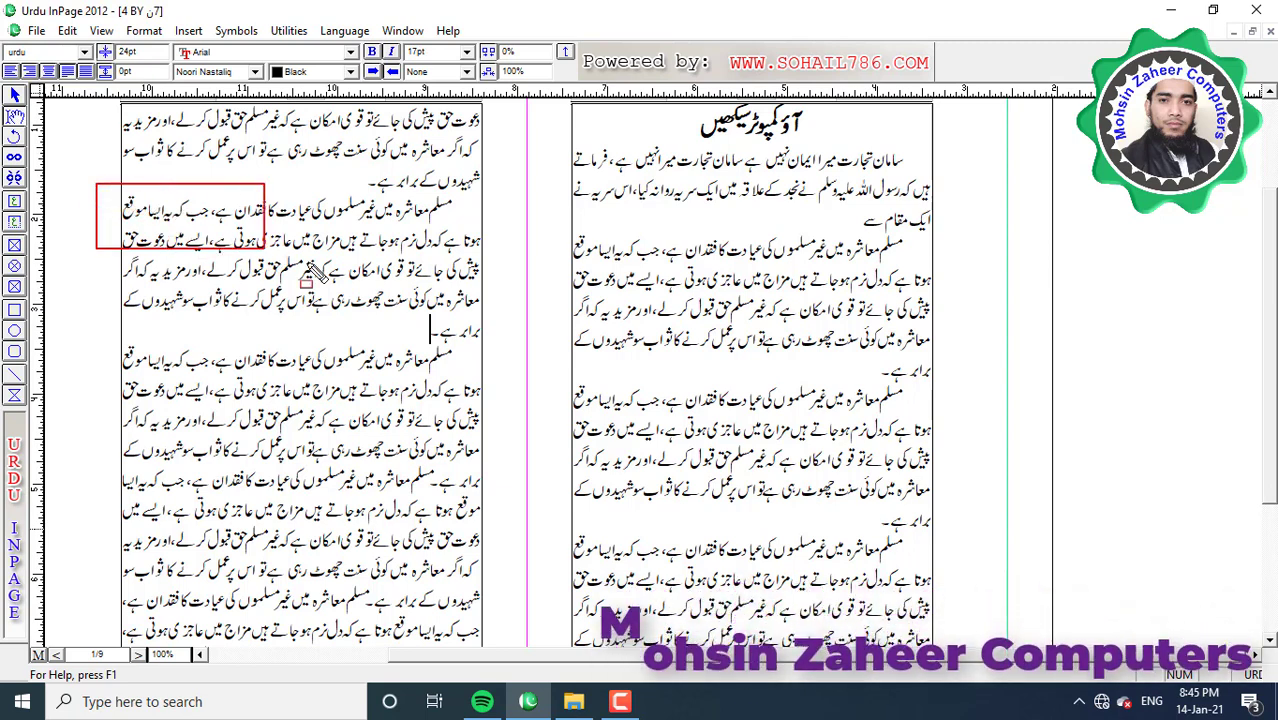
pyautogui.moveTo(310, 265); pyautogui.dragTo(503, 346)
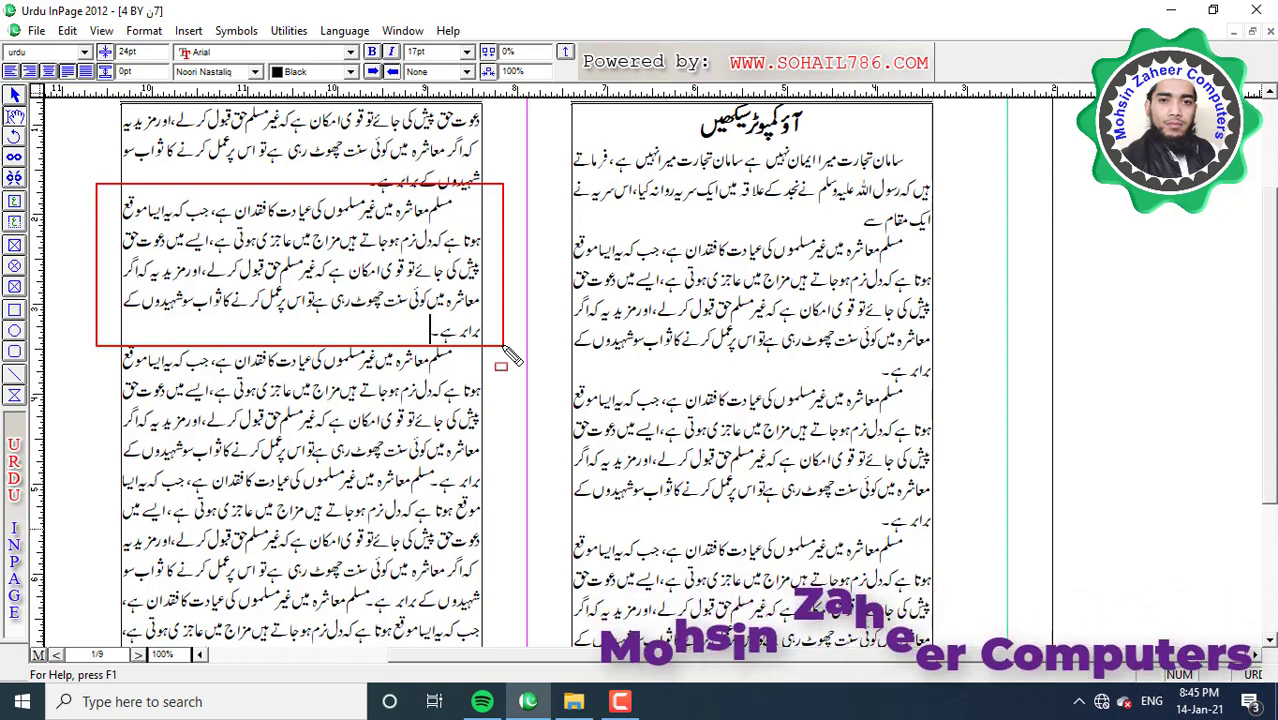
pyautogui.press('Escape')
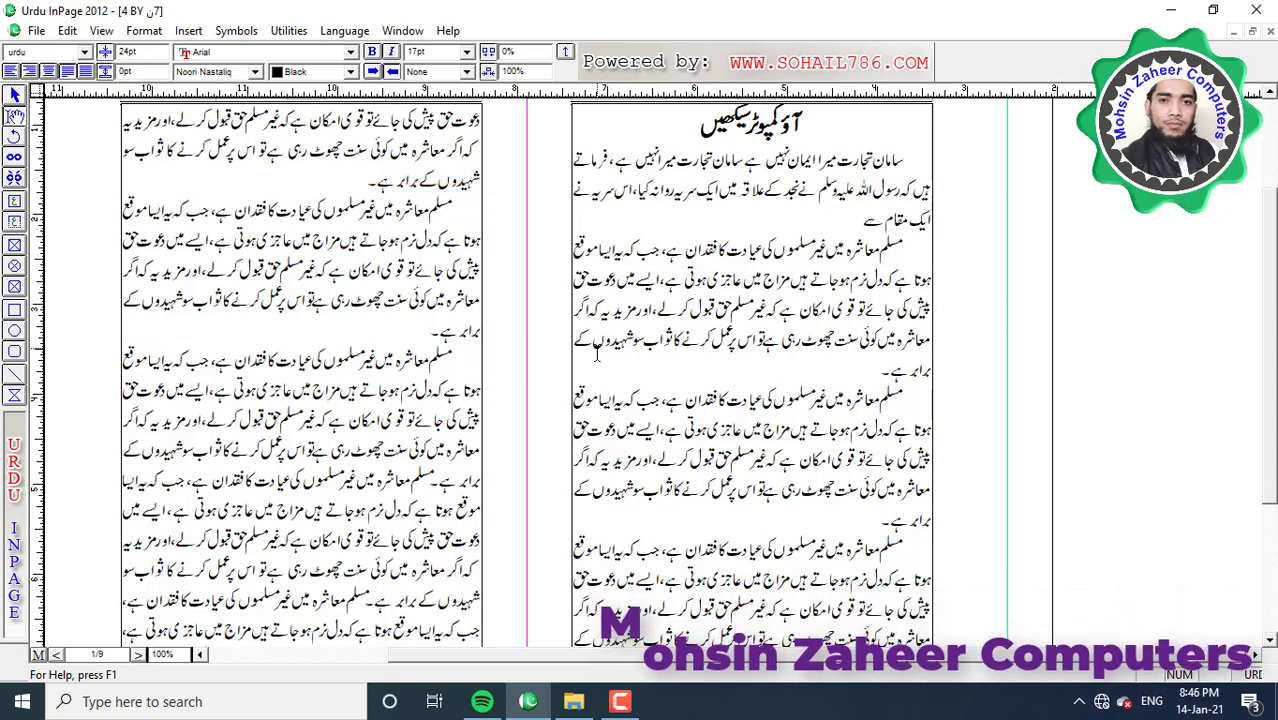
# Step: Start a new line after the middle paragraph on page 2 and add a separator line there in the line style
pyautogui.press('Return')
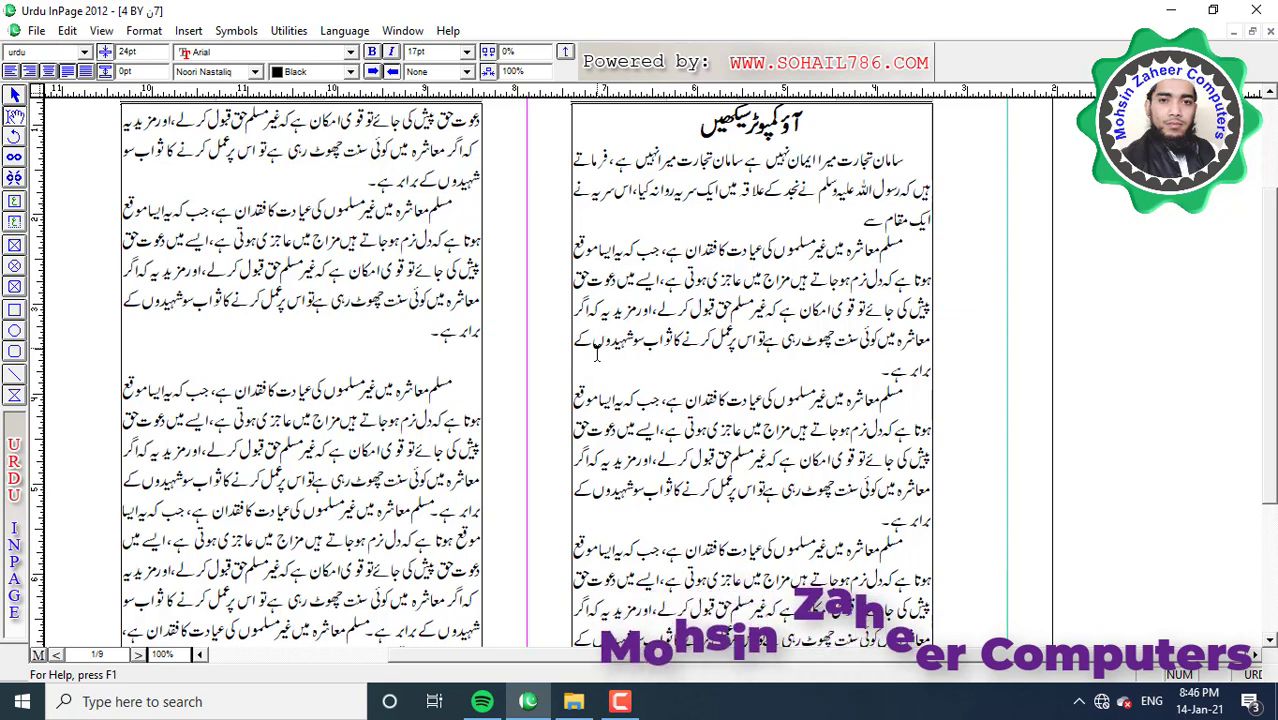
pyautogui.hotkey('ctrl', 'shift', 'l')
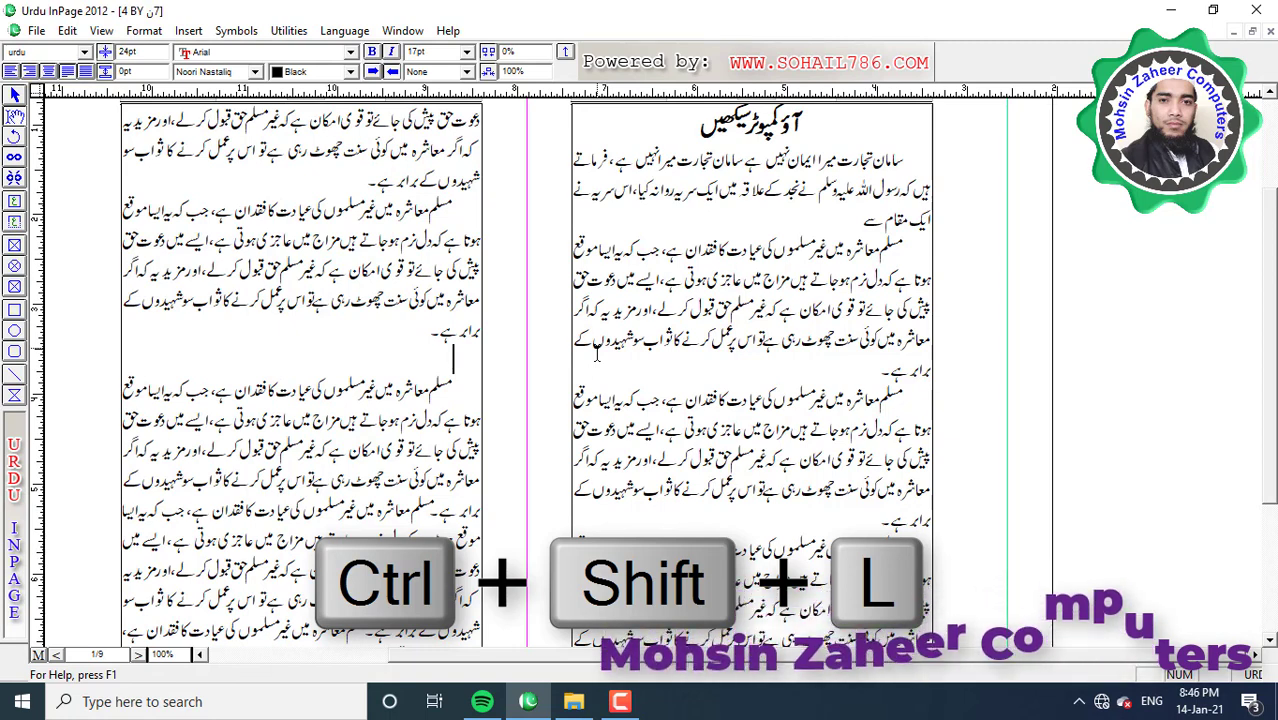
pyautogui.press('BackSpace')
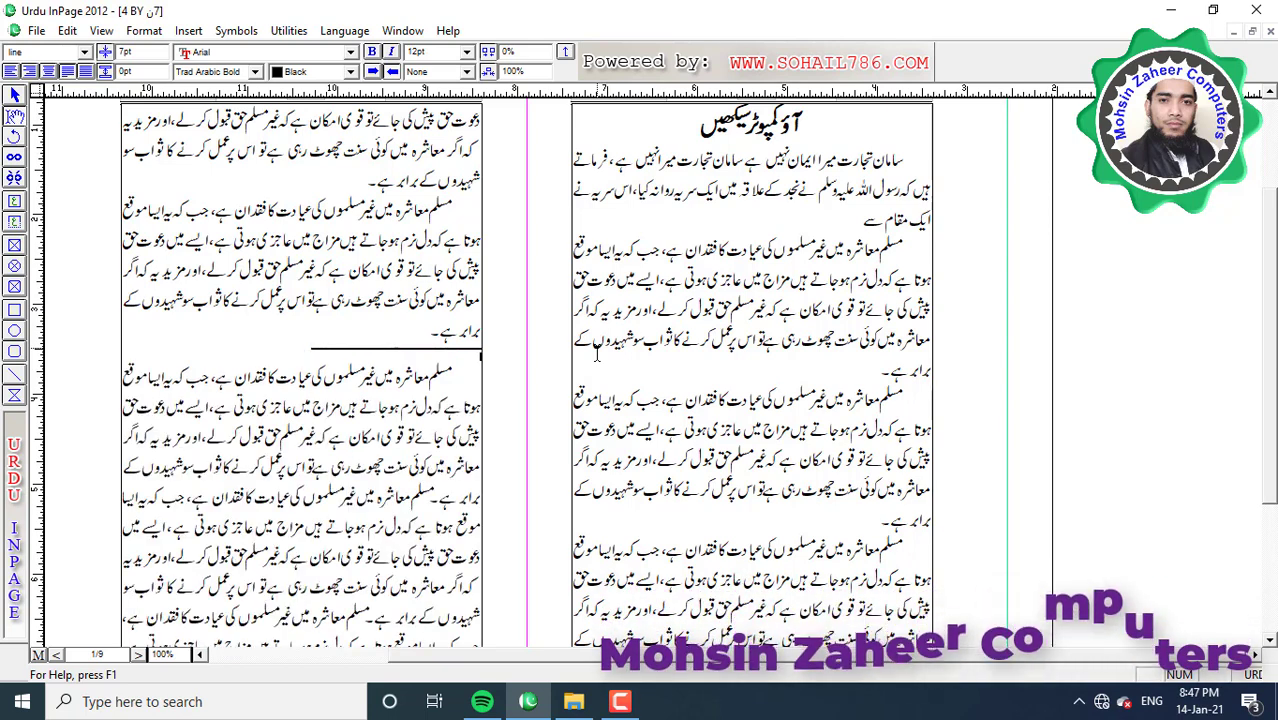
# Step: Write the footnote "(1) یادگار اسلاف ج۱ ص ۱۵" below the separator line in the hashia style
pyautogui.hotkey('ctrl', 'shift', 'm')
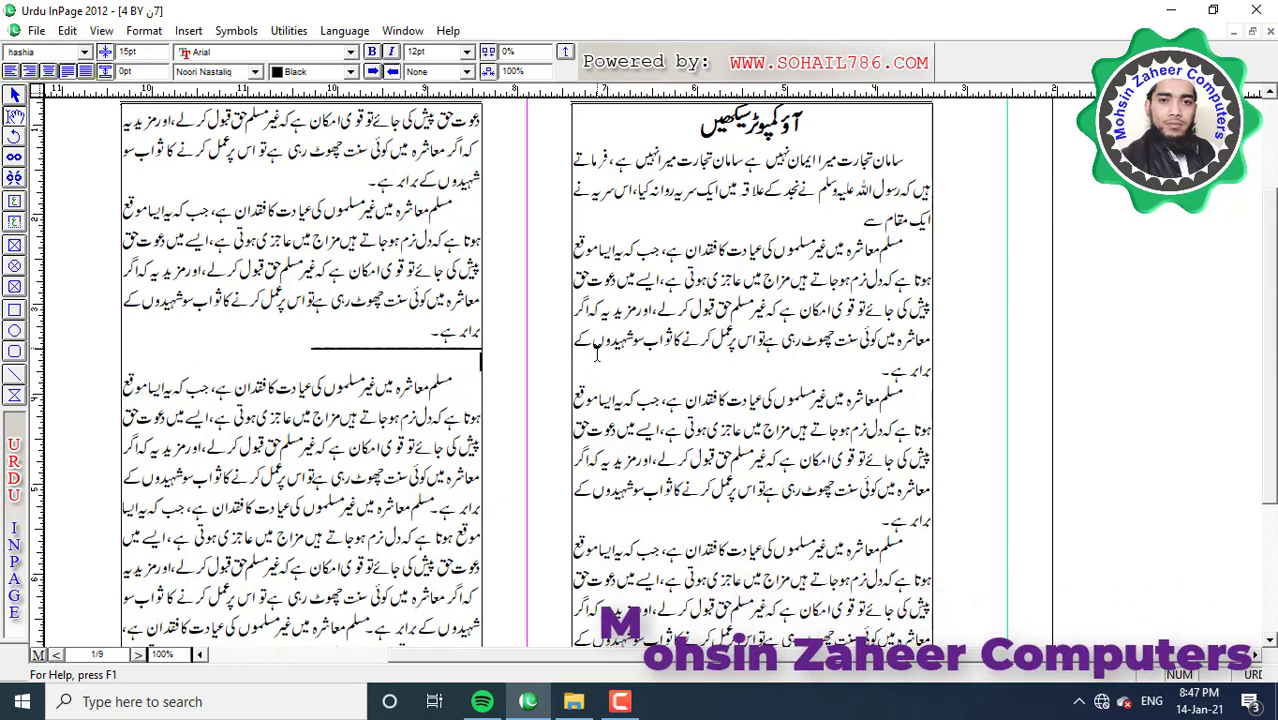
pyautogui.write('(1)')
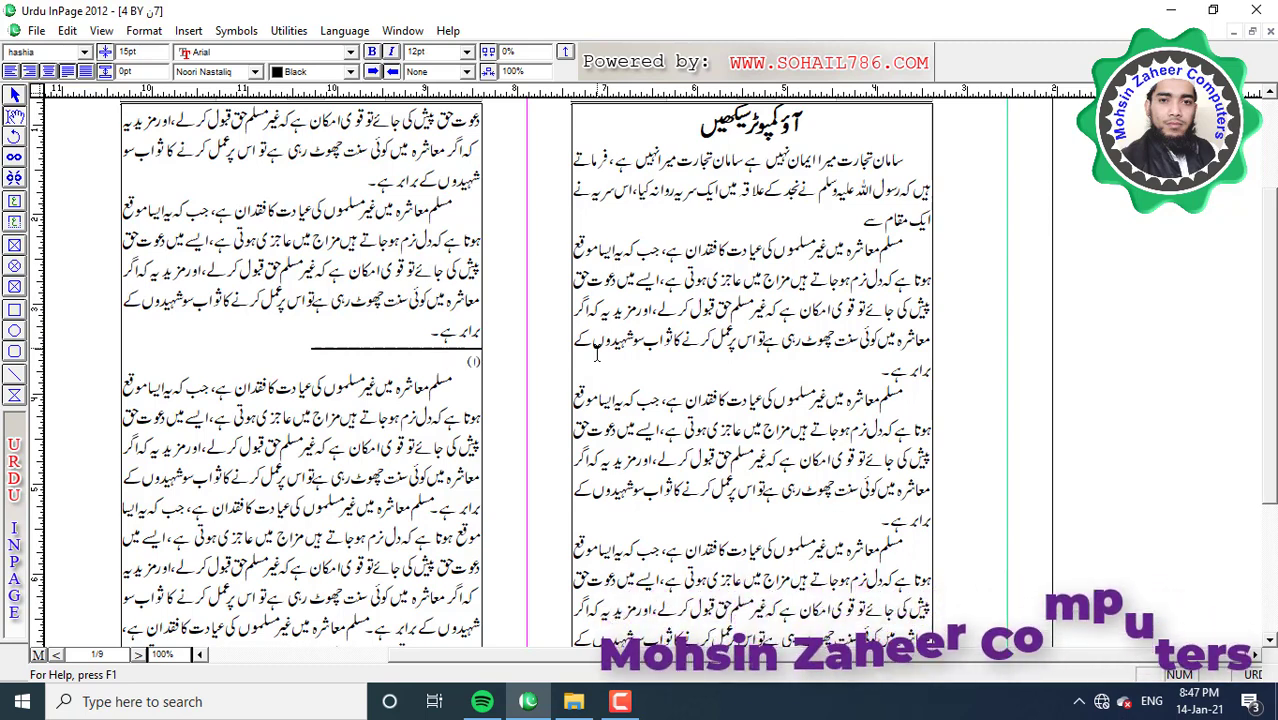
pyautogui.write(' یادگار')
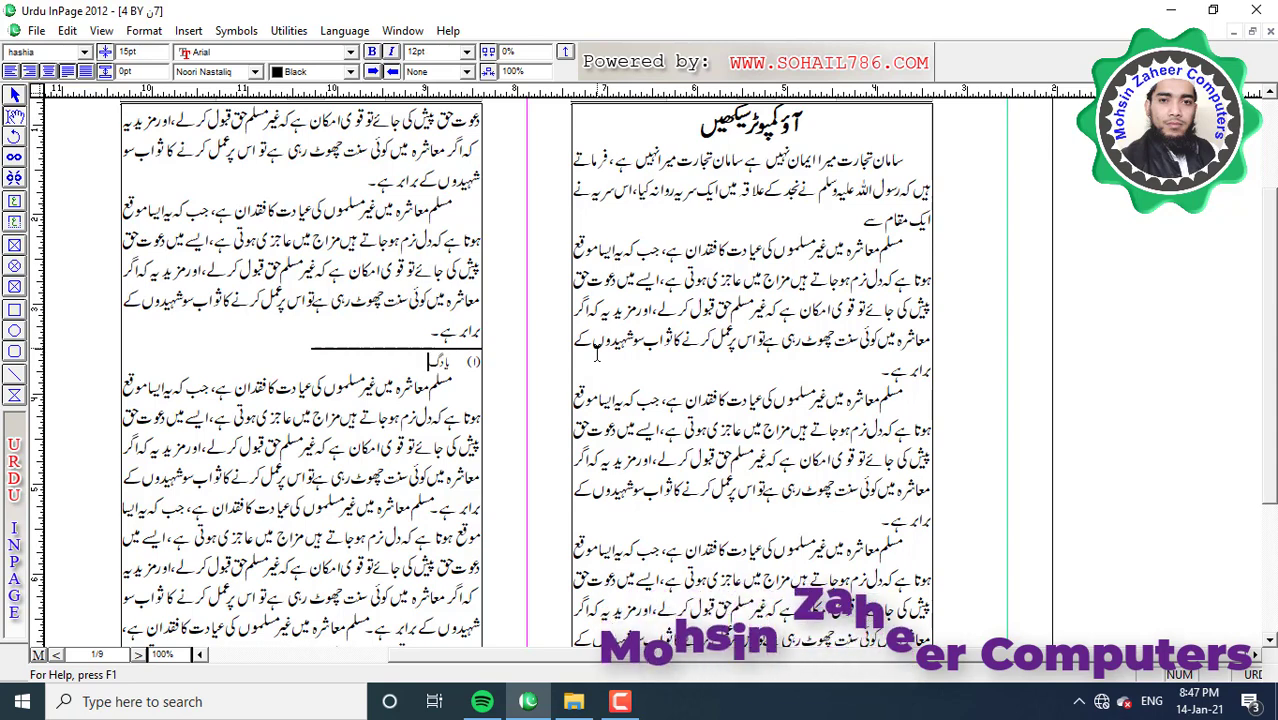
pyautogui.write(' اسلاف')
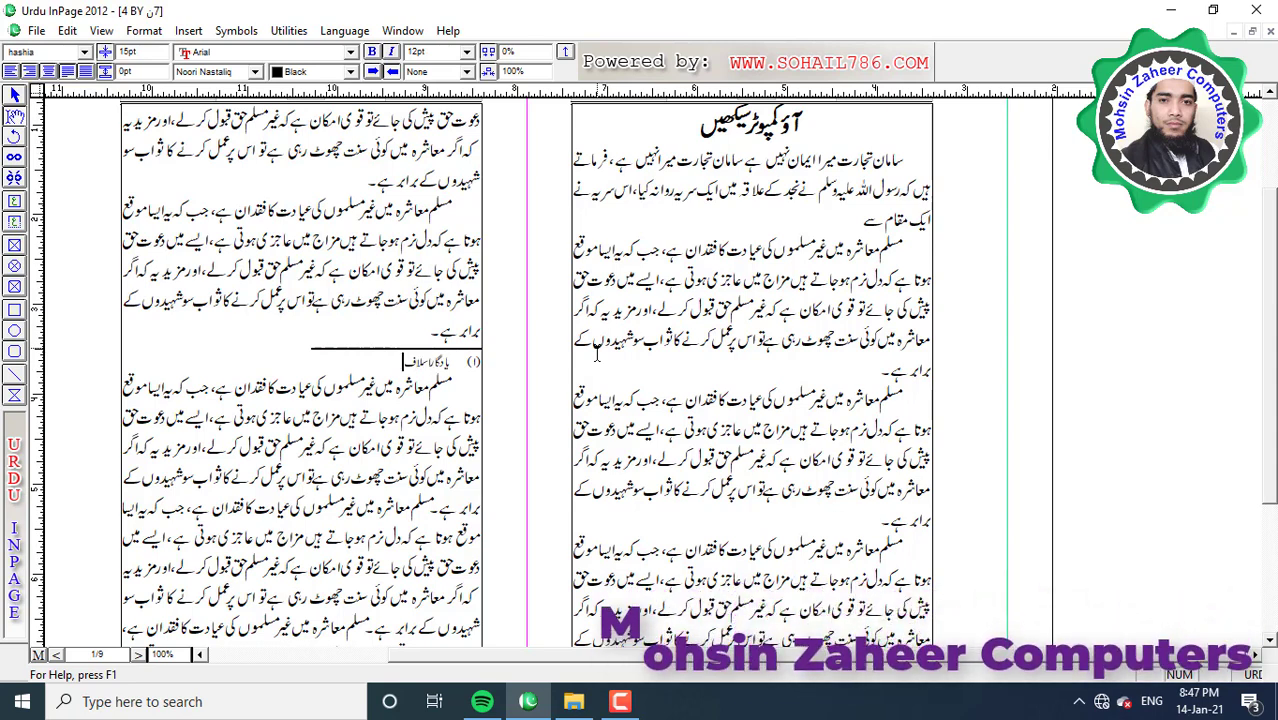
pyautogui.write(' ن')
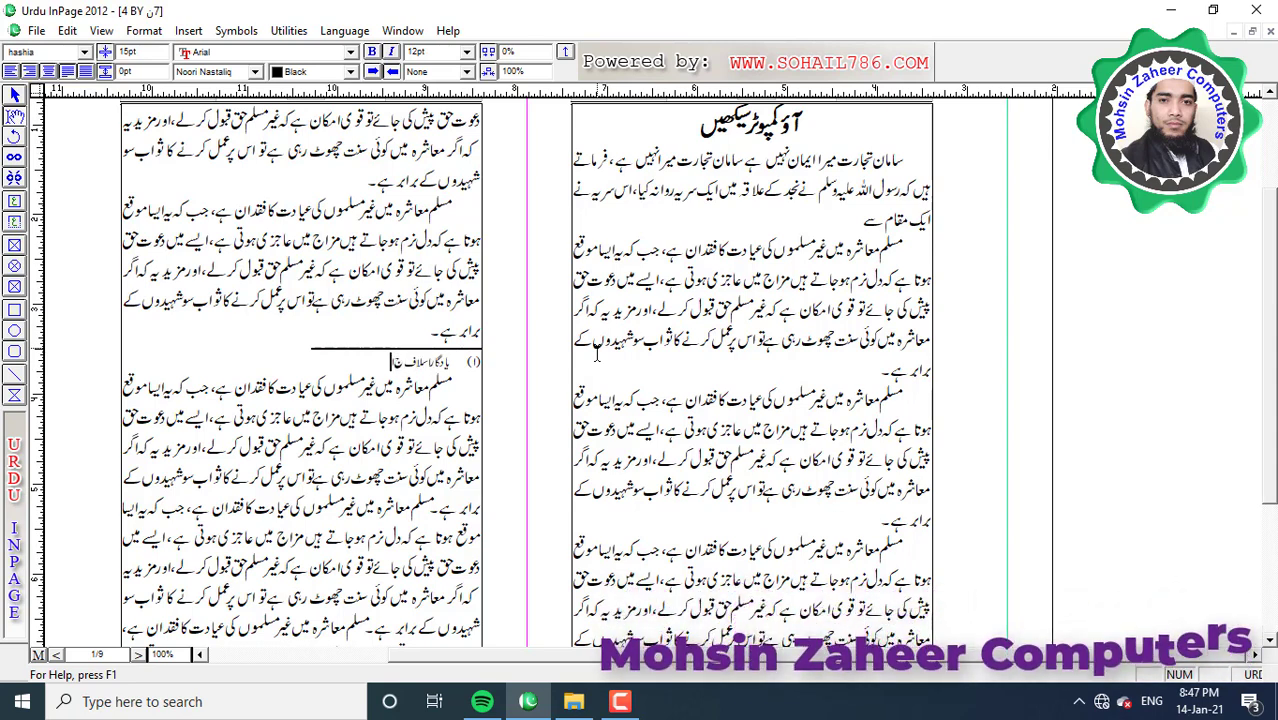
pyautogui.press('BackSpace')
pyautogui.write('ج۱ ص ۱۵')
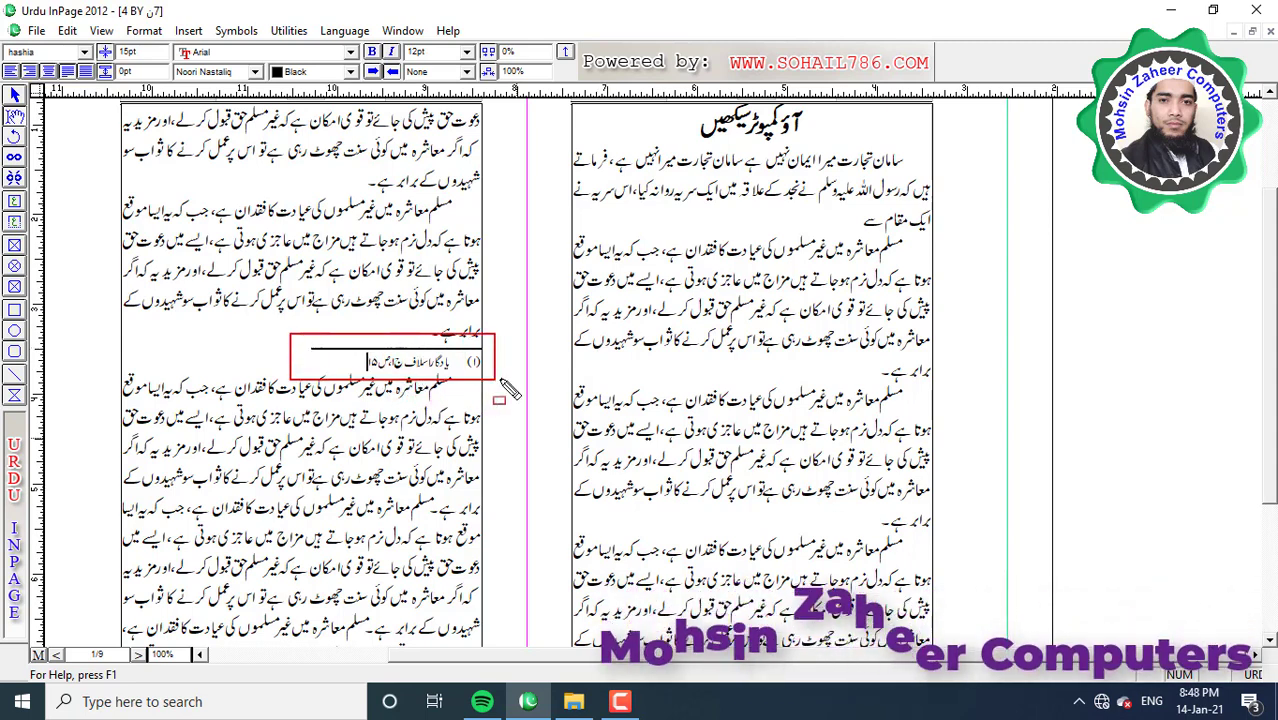
# Step: Insert the footnote reference (1) at the end of the paragraph above the separator and format it as a small raised mark using 12
pyautogui.click(416, 333)
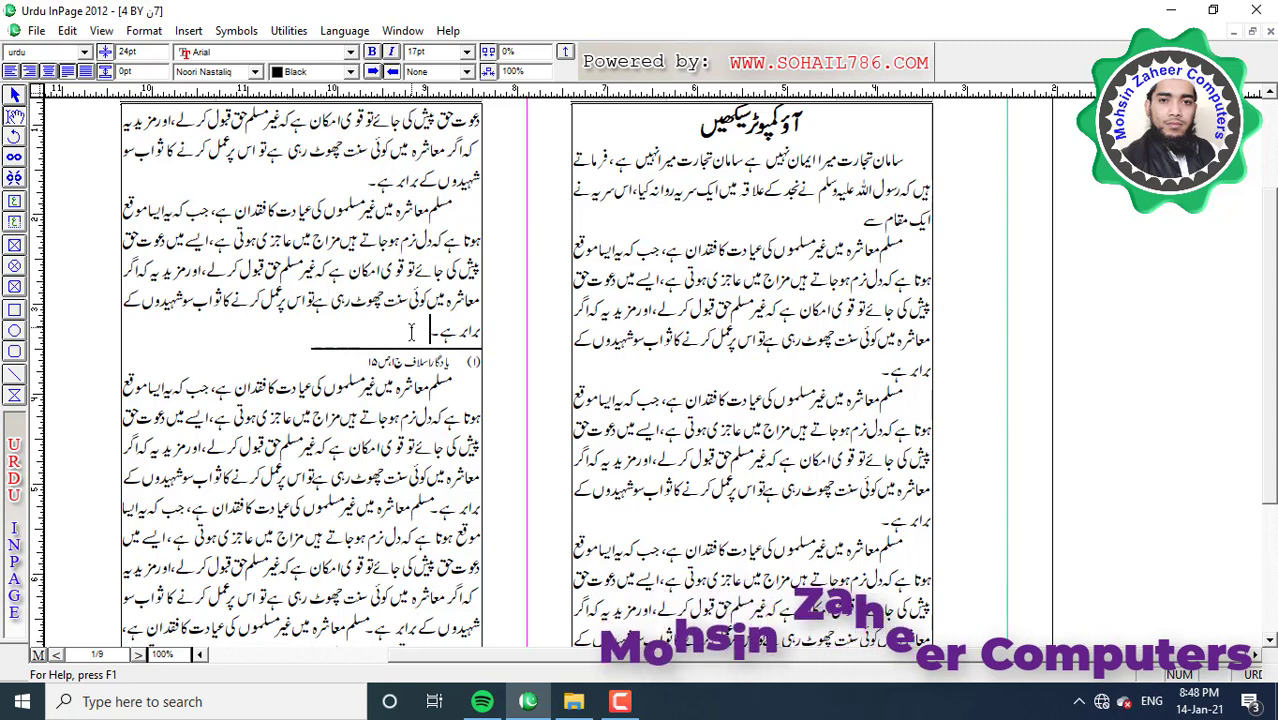
pyautogui.write('(')
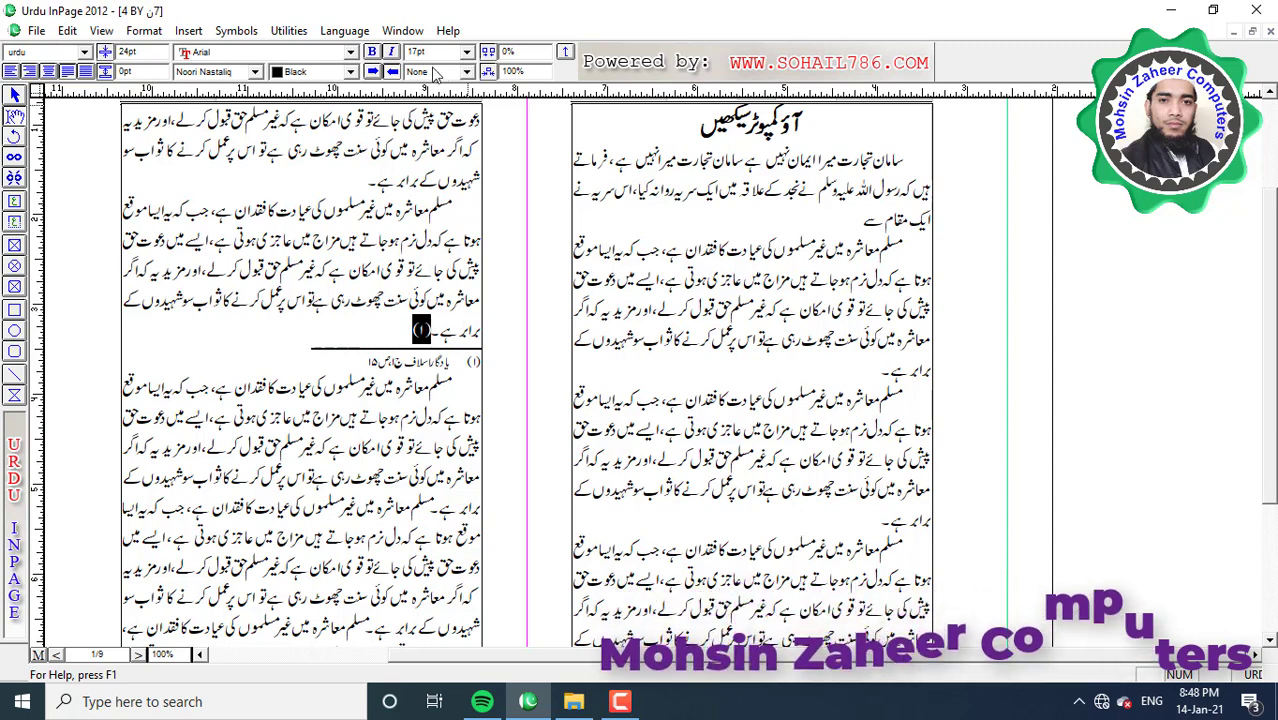
pyautogui.write('12')
pyautogui.press('Return')
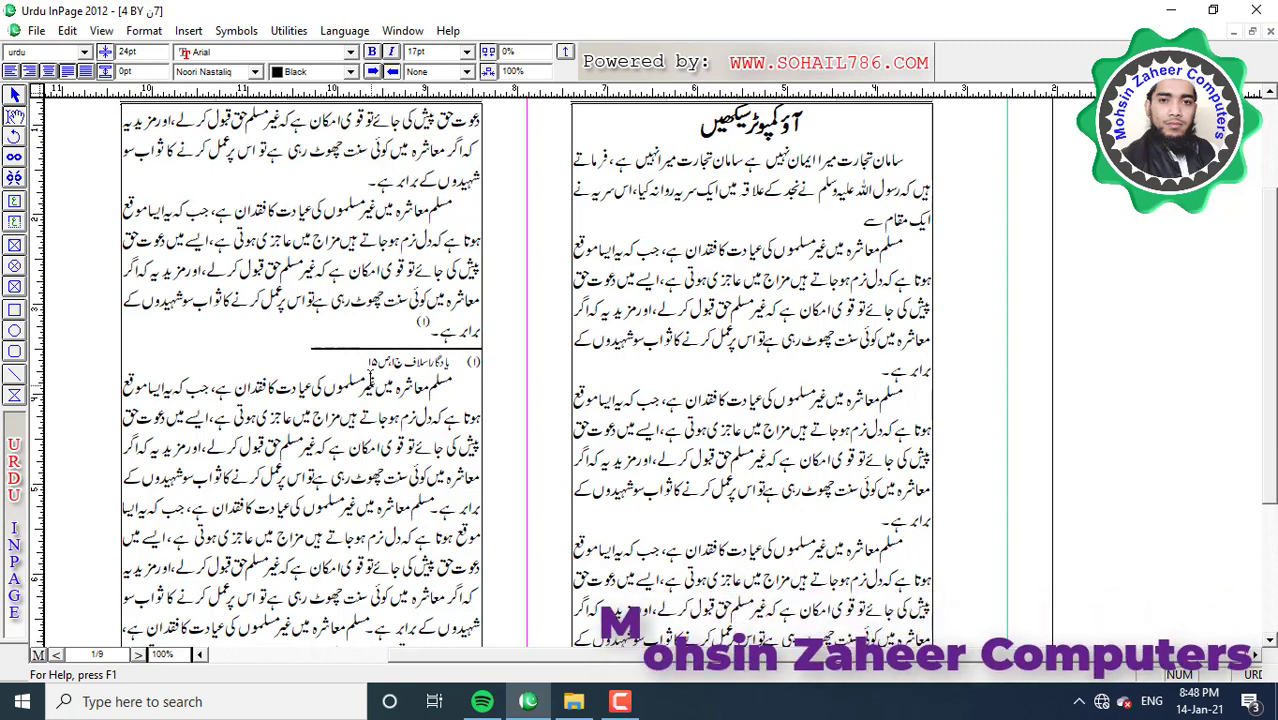
pyautogui.hotkey('ctrl', 'shift', 'd')
pyautogui.moveTo(99, 180); pyautogui.dragTo(149, 223)
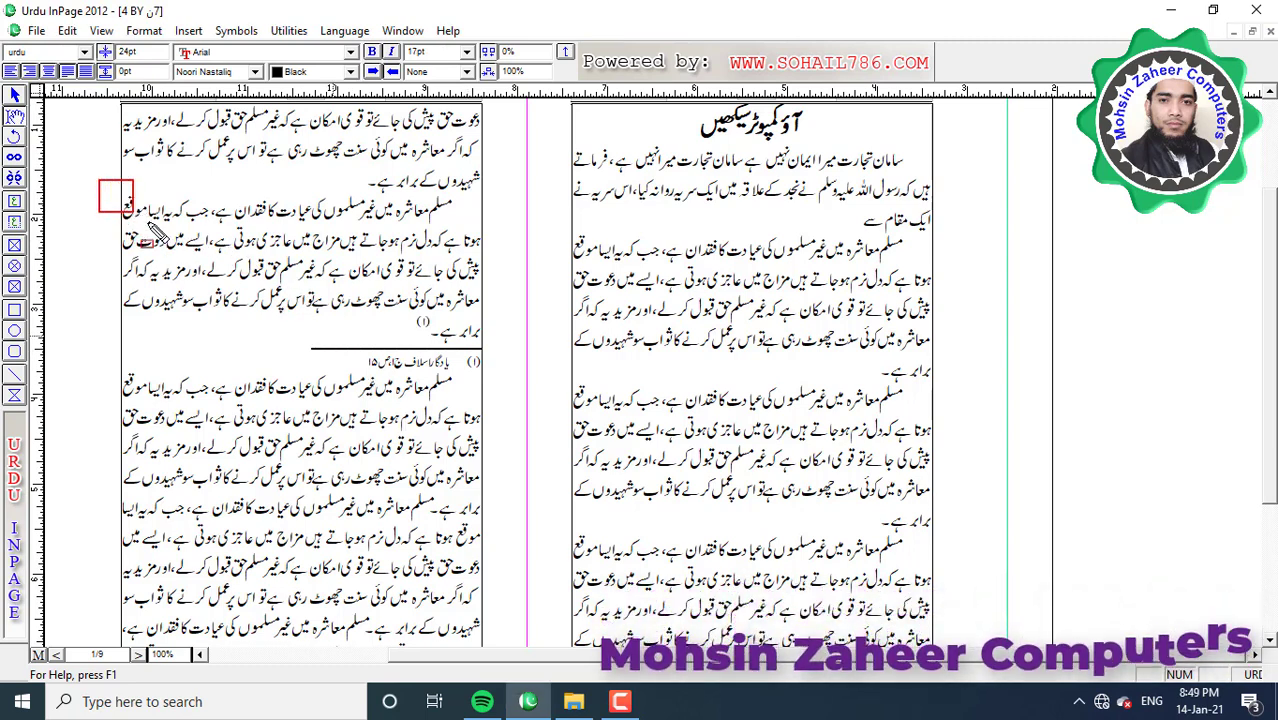
pyautogui.moveTo(397, 337); pyautogui.dragTo(503, 382)
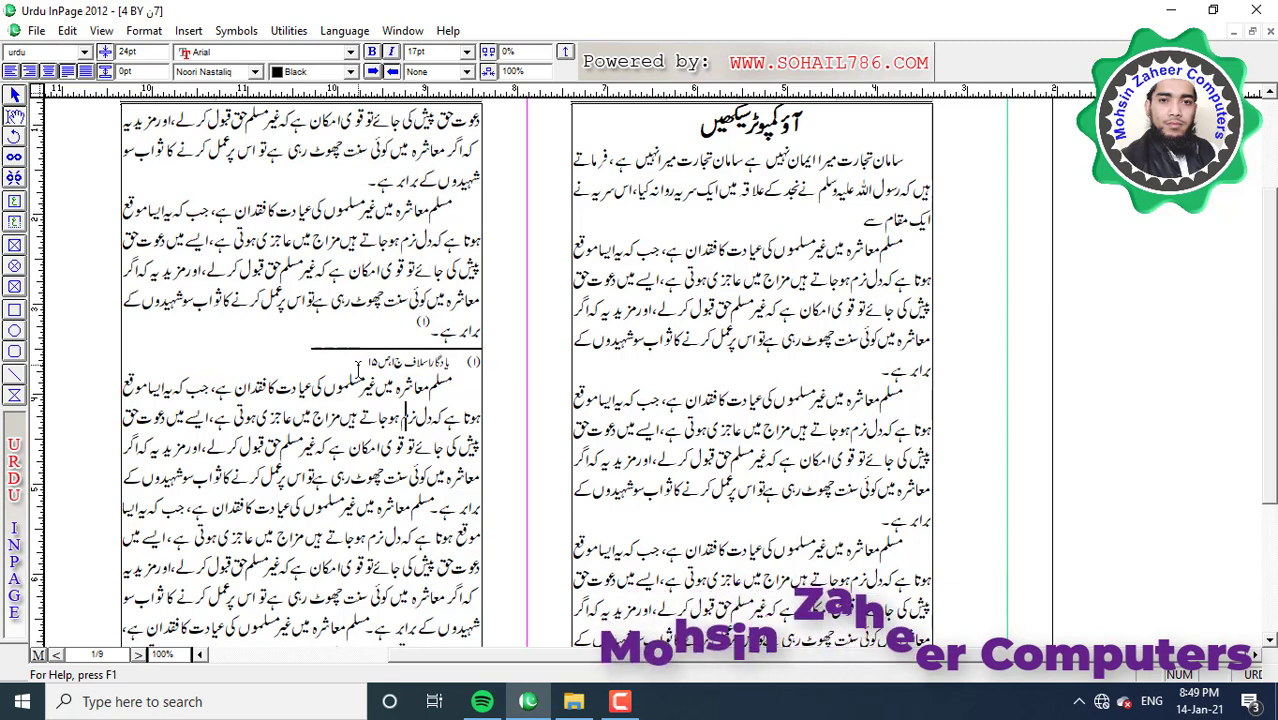
# Step: Remove the separator line and footnote text from below the referenced paragraph
pyautogui.click(356, 362)
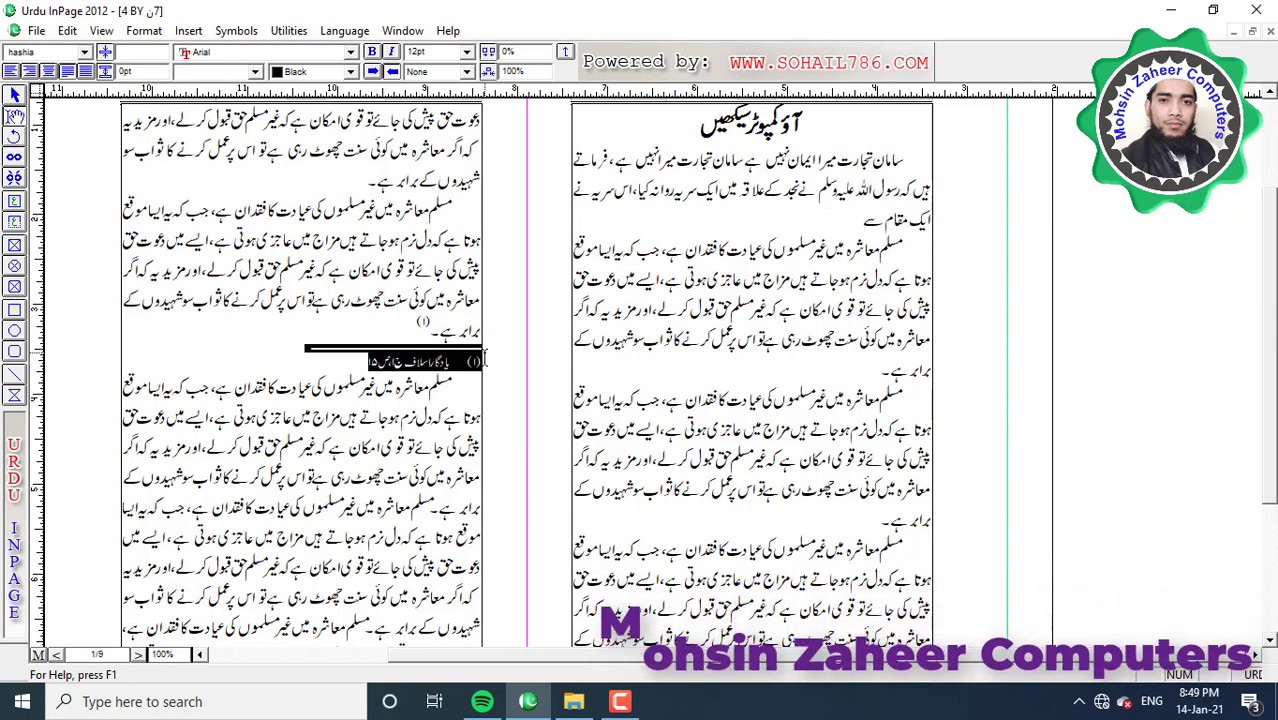
pyautogui.press('Delete')
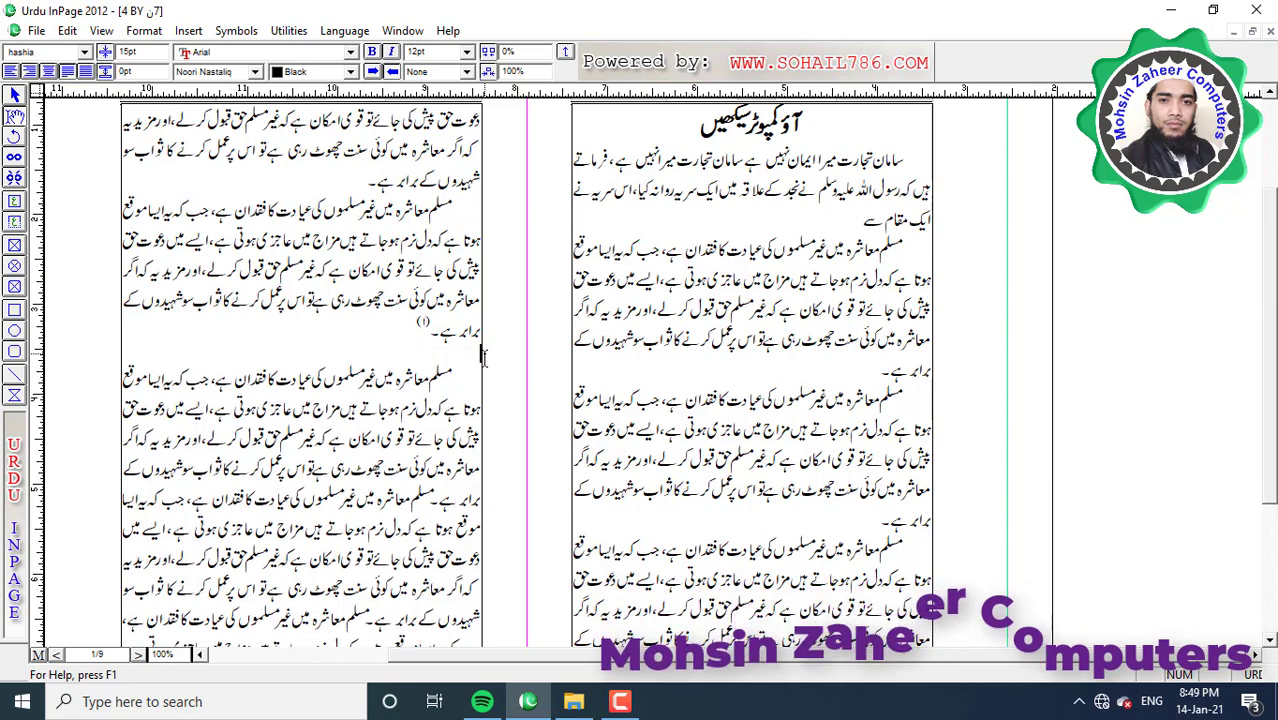
# Step: Break the text after the word قبول in page 2's second-to-last line, moving the rest to the next page
pyautogui.click(1270, 641)
pyautogui.click(1270, 641)
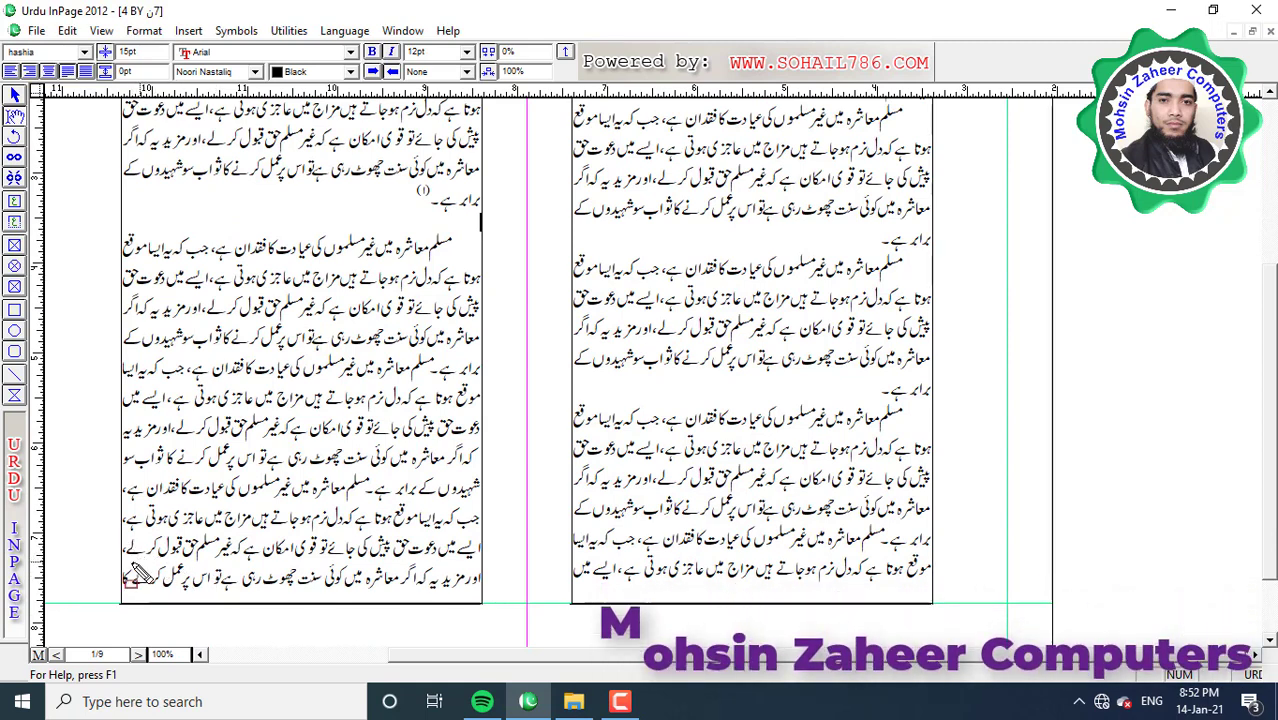
pyautogui.moveTo(125, 545); pyautogui.dragTo(190, 564)
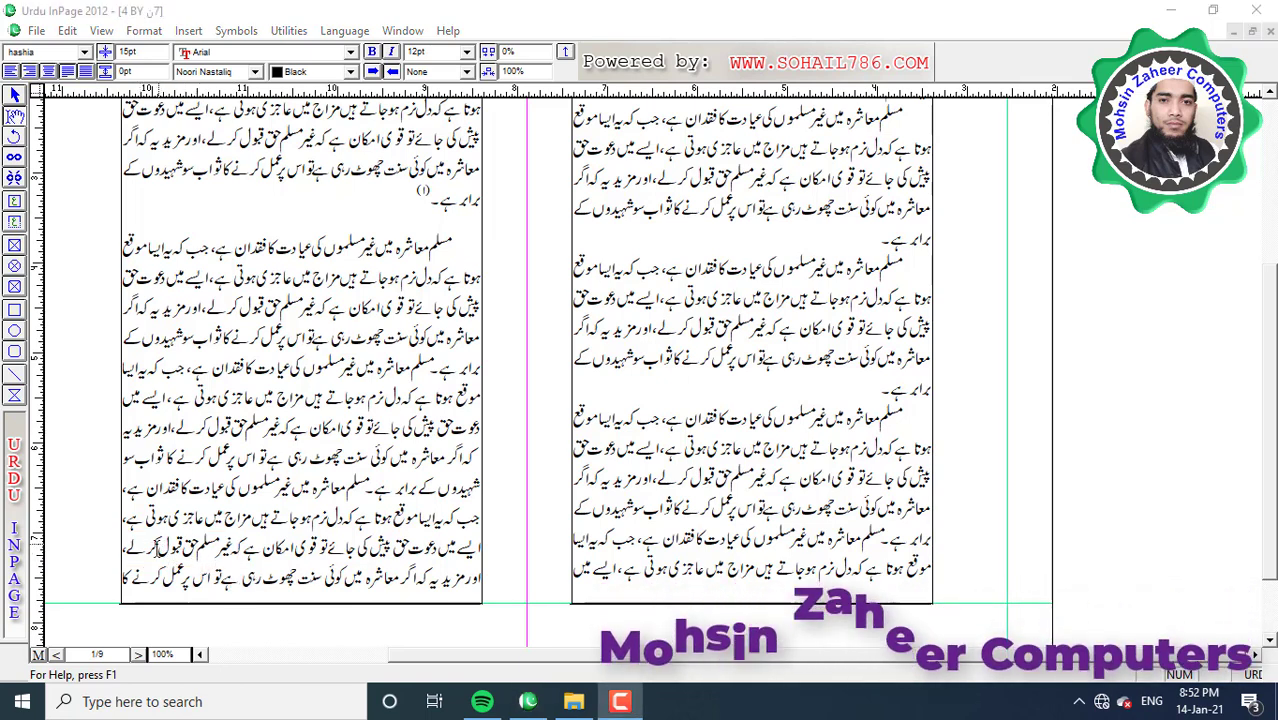
pyautogui.click(158, 547)
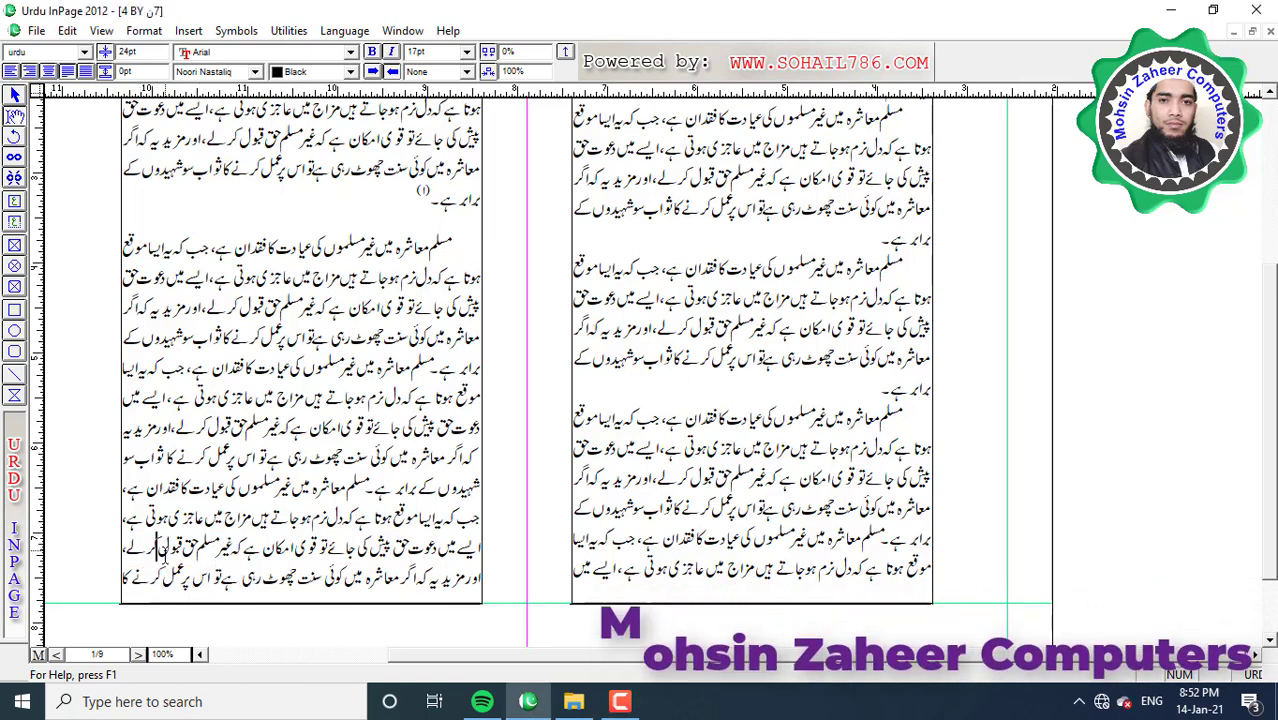
pyautogui.press('pagedown')
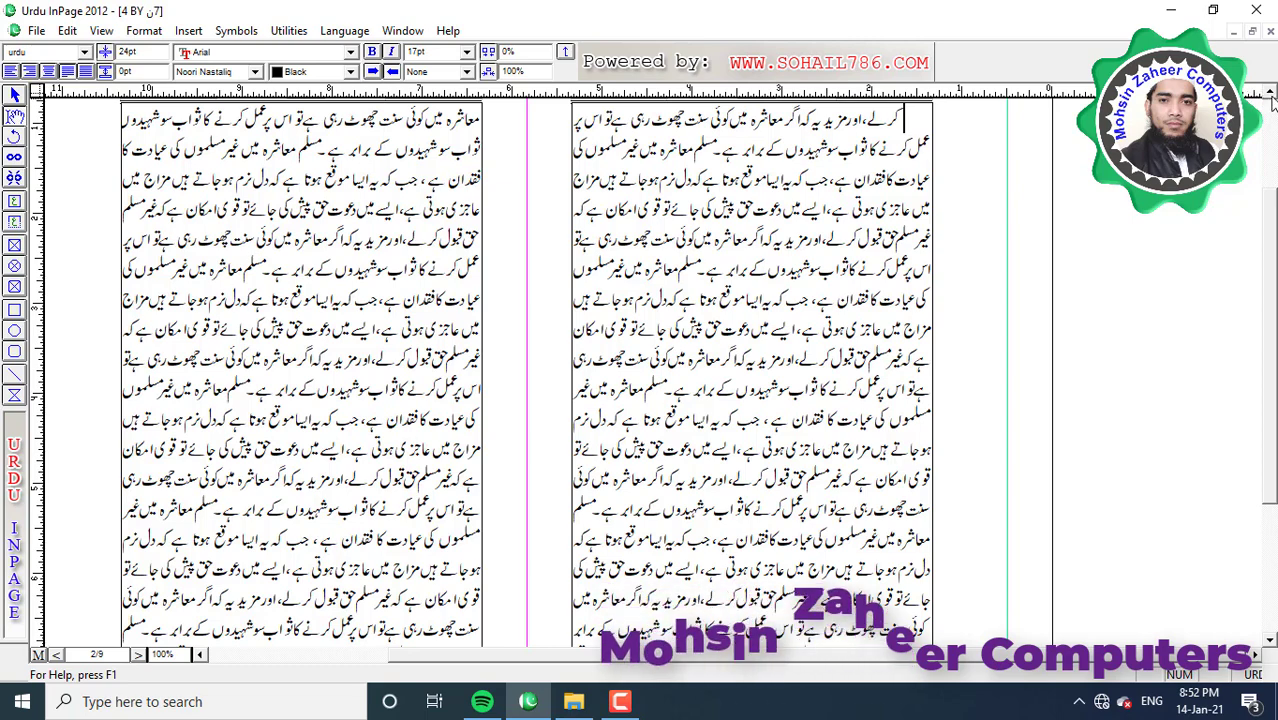
# Step: Place the separator line and footnote (1) at the bottom of page 2, with the footnote text in the hashia style
pyautogui.scroll(1, 1158, 235)
pyautogui.press('Up')
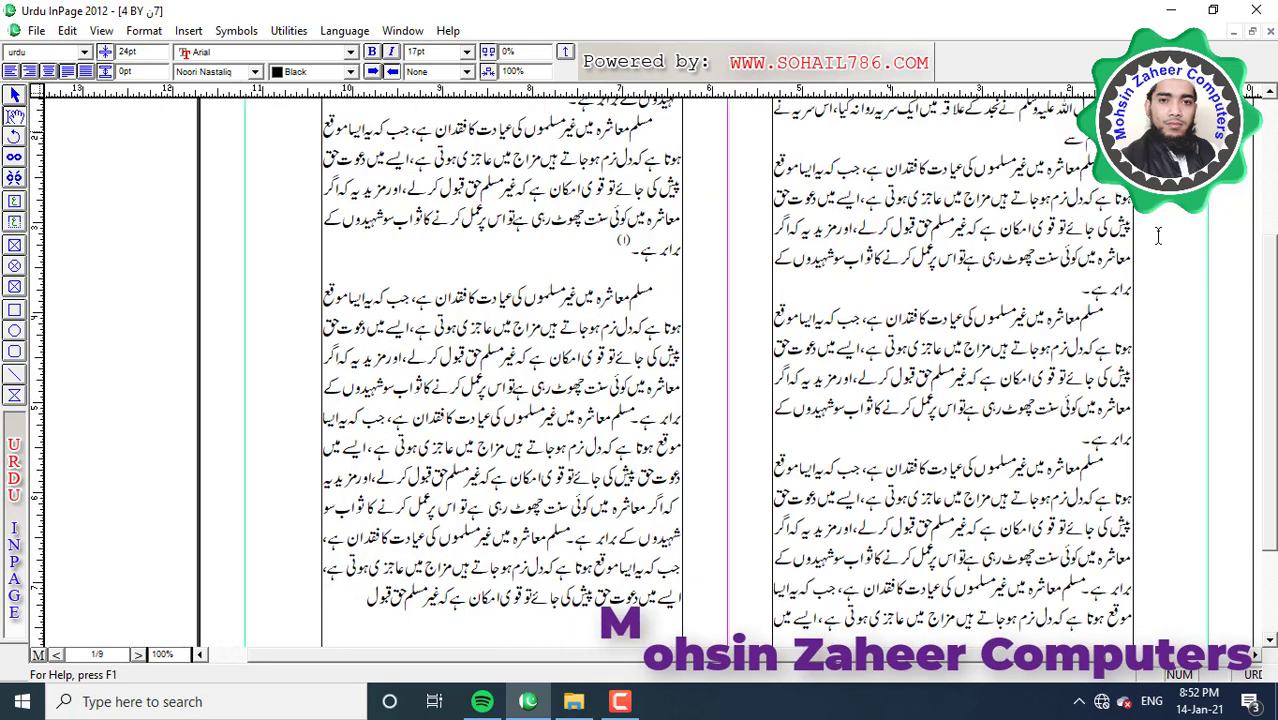
pyautogui.scroll(-1, 380, 570)
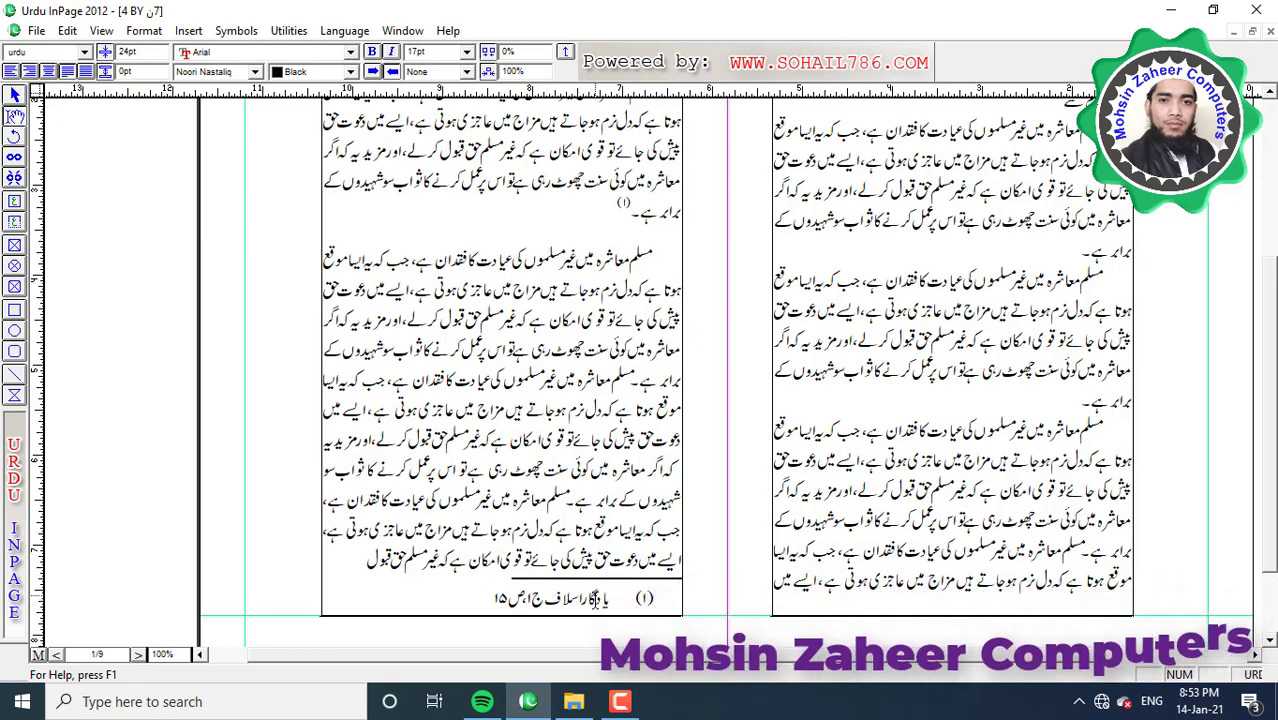
pyautogui.press('F2')
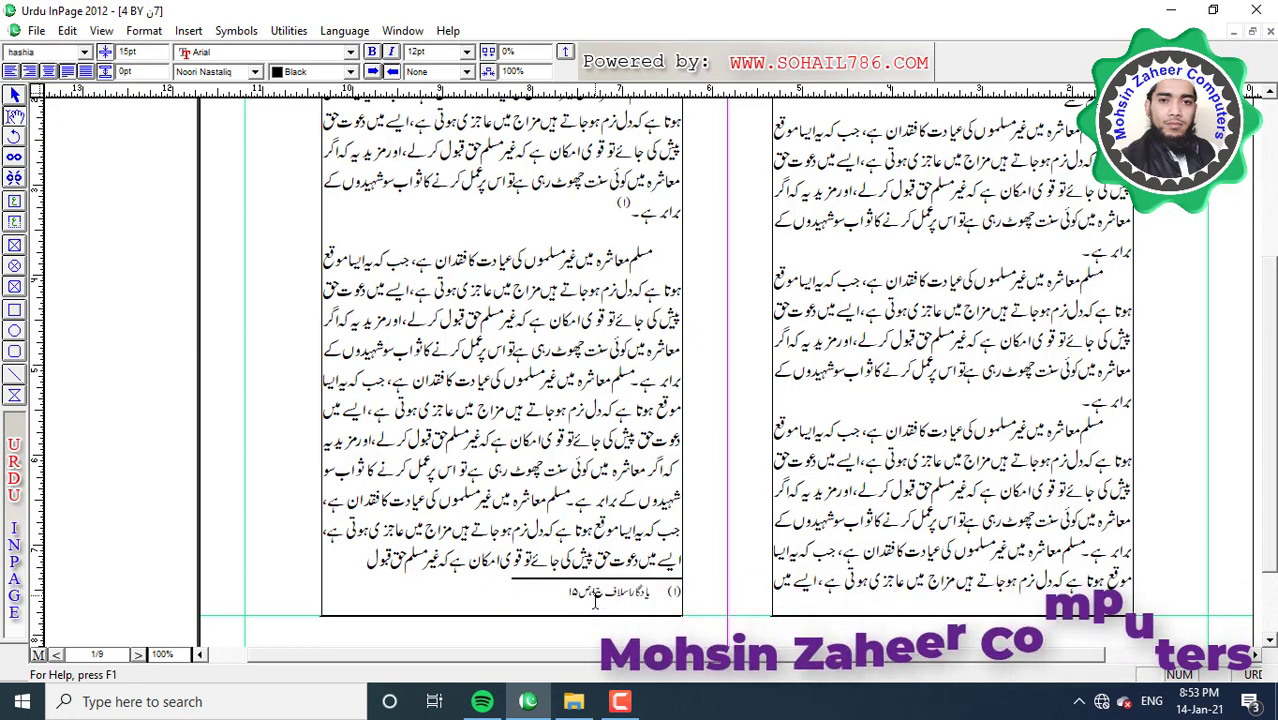
# Step: Force-justify the last body text line above the footnote separator so it fills the full column width
pyautogui.click(555, 580)
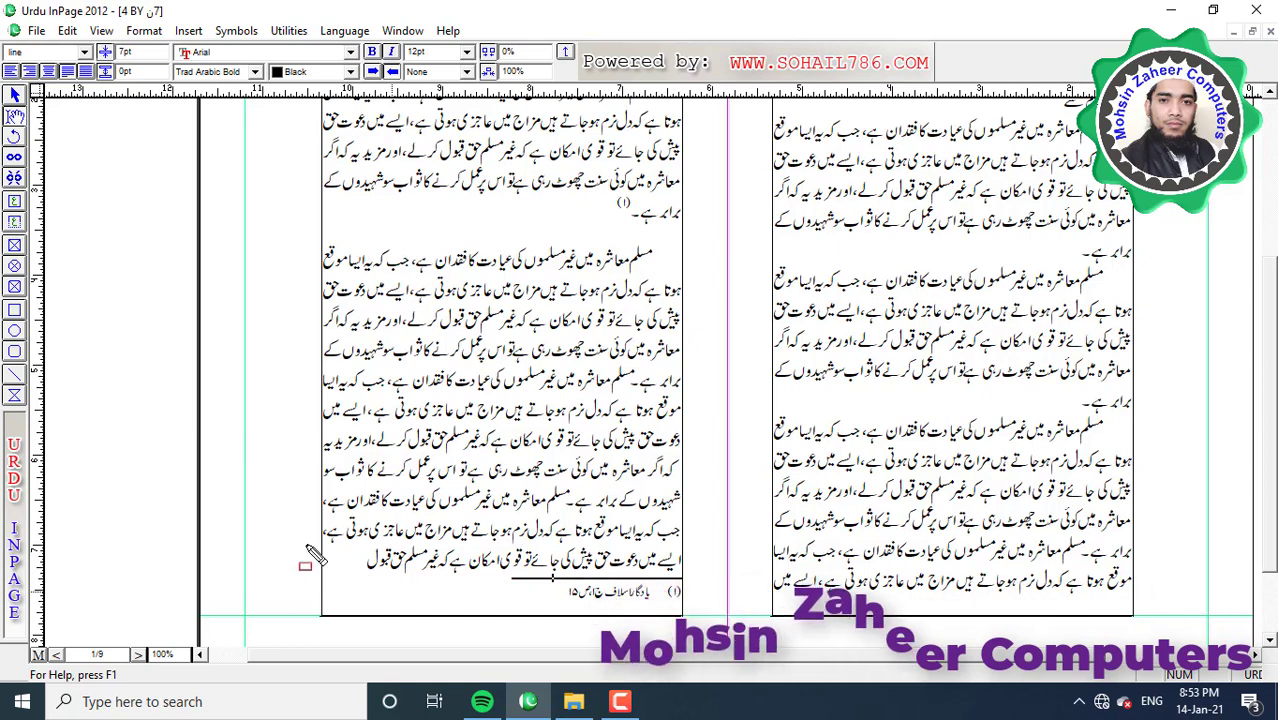
pyautogui.moveTo(307, 545); pyautogui.dragTo(540, 580)
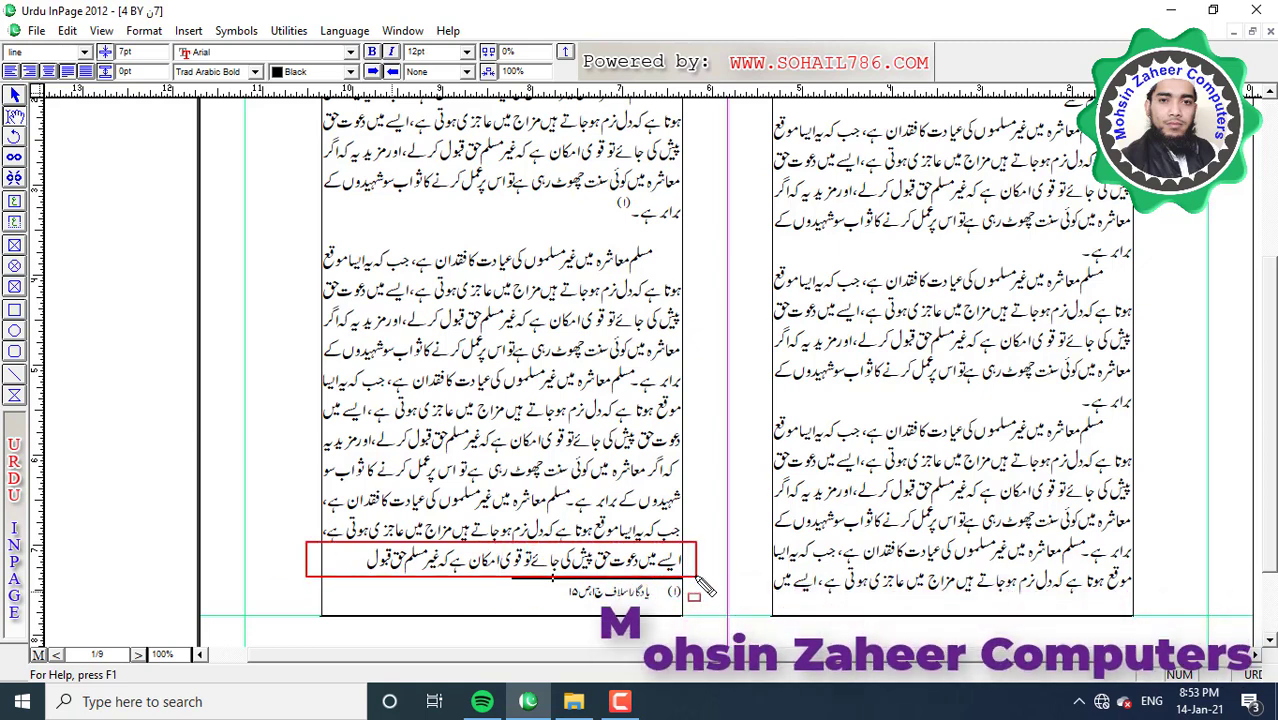
pyautogui.press('Escape')
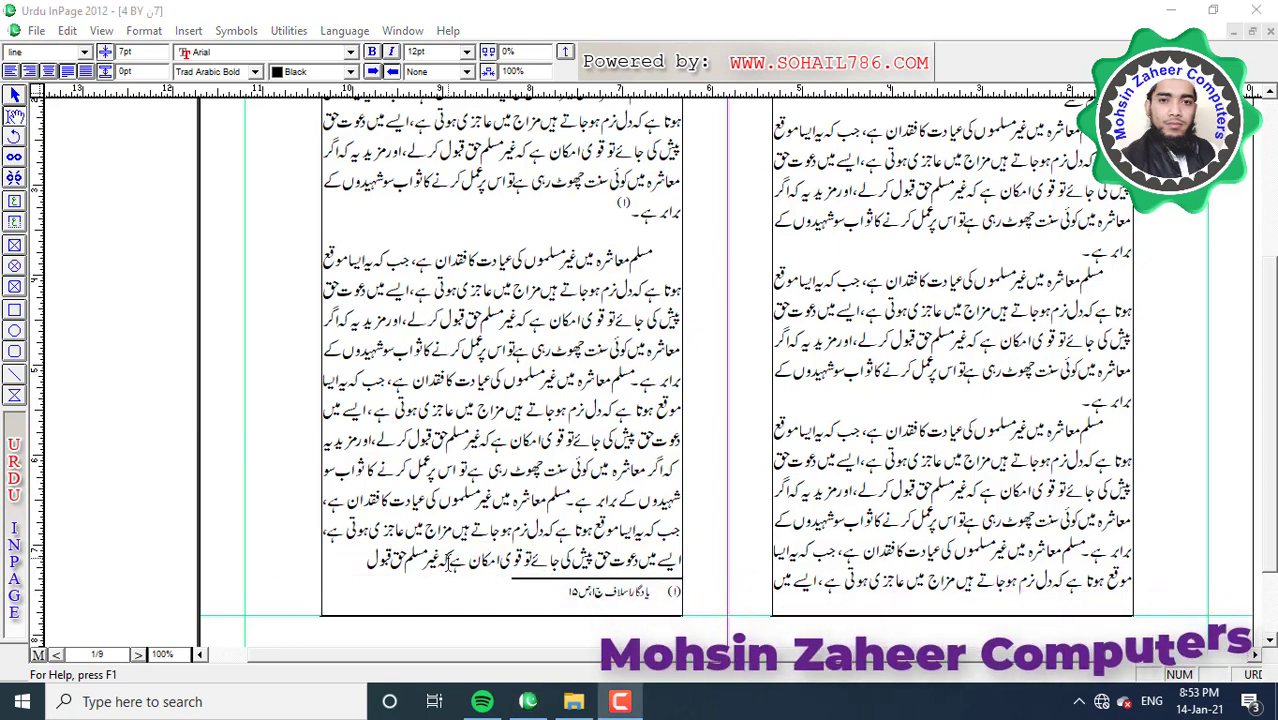
pyautogui.click(86, 72)
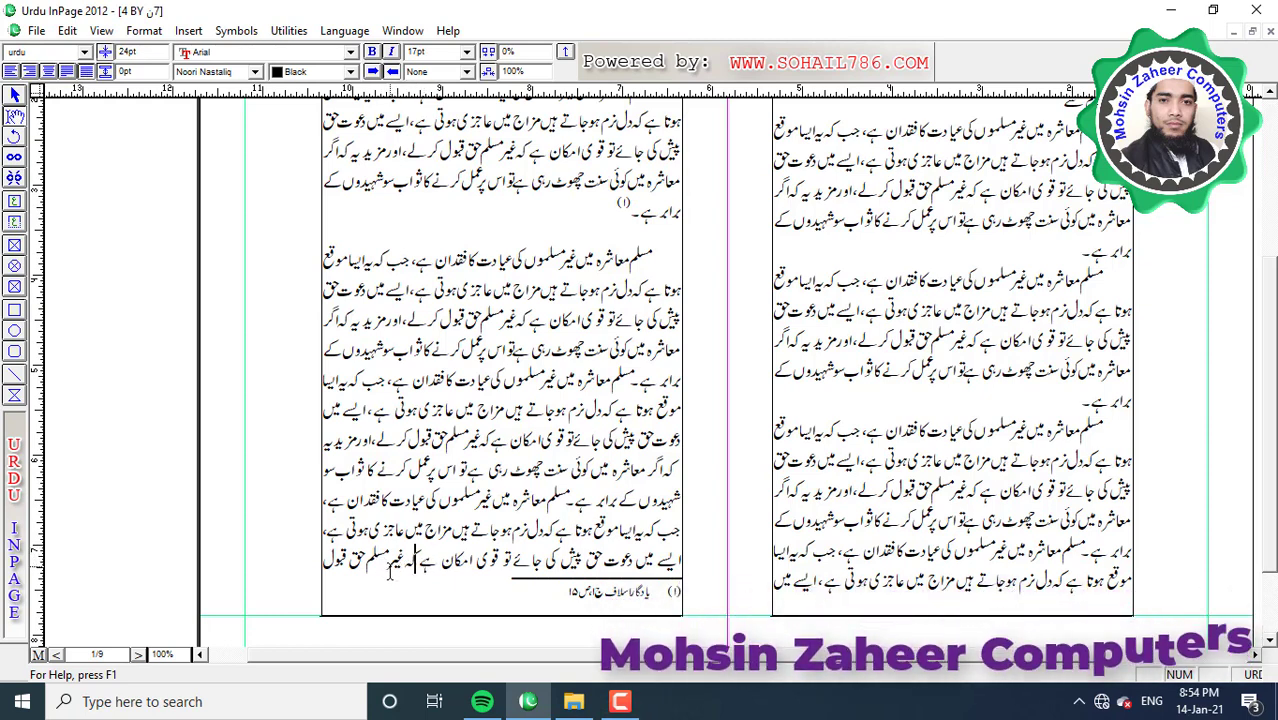
# Step: Set the first-line indent to 0 for the continued paragraph at the top of the page after the footnote
pyautogui.press('pagedown')
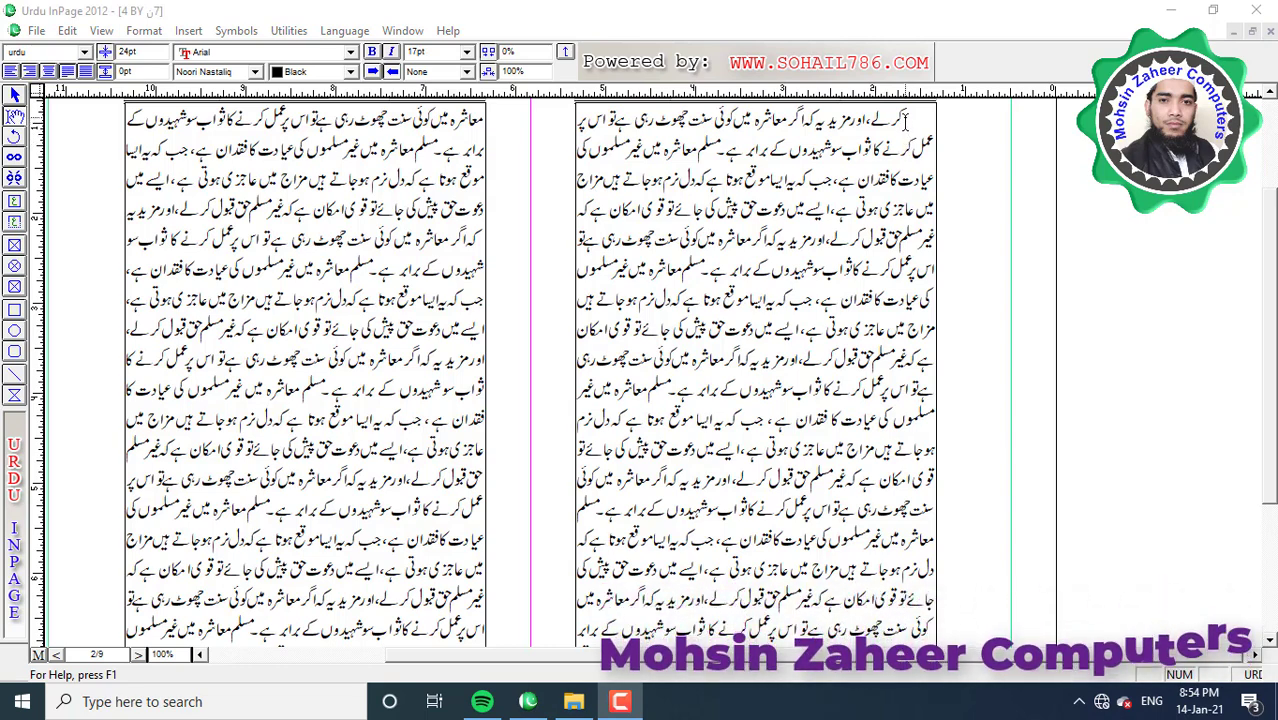
pyautogui.click(155, 31)
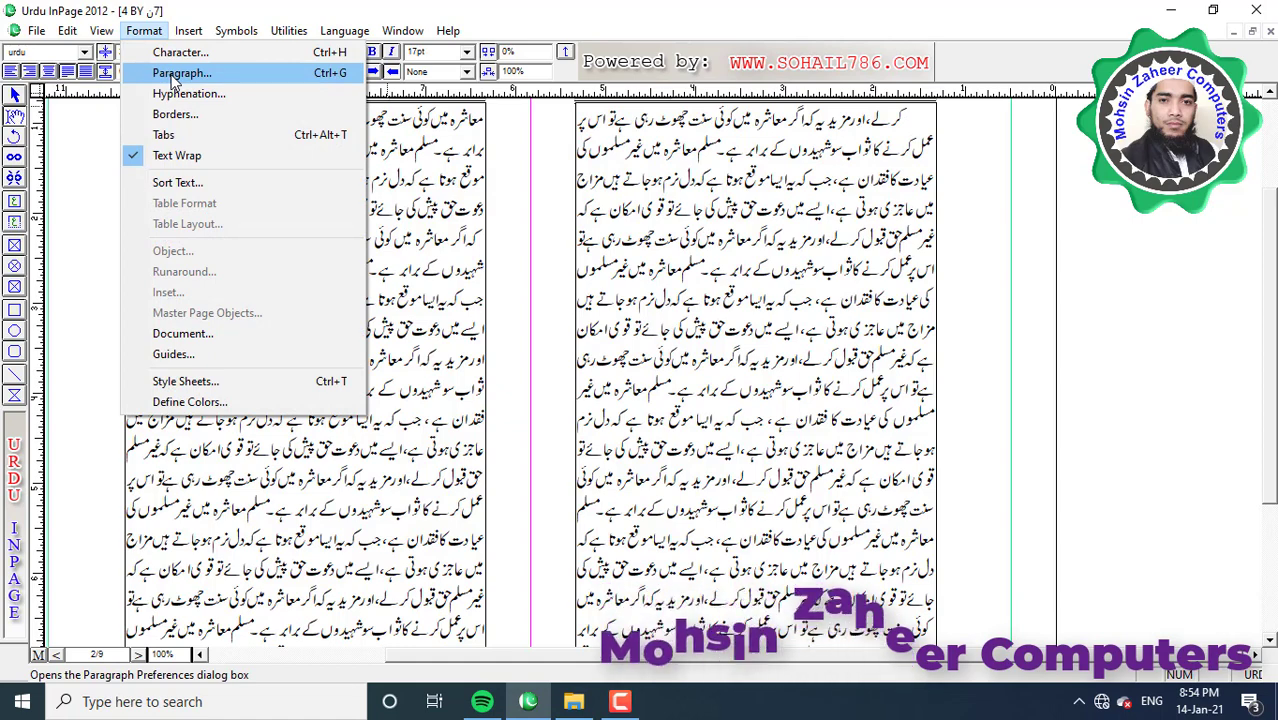
pyautogui.click(173, 79)
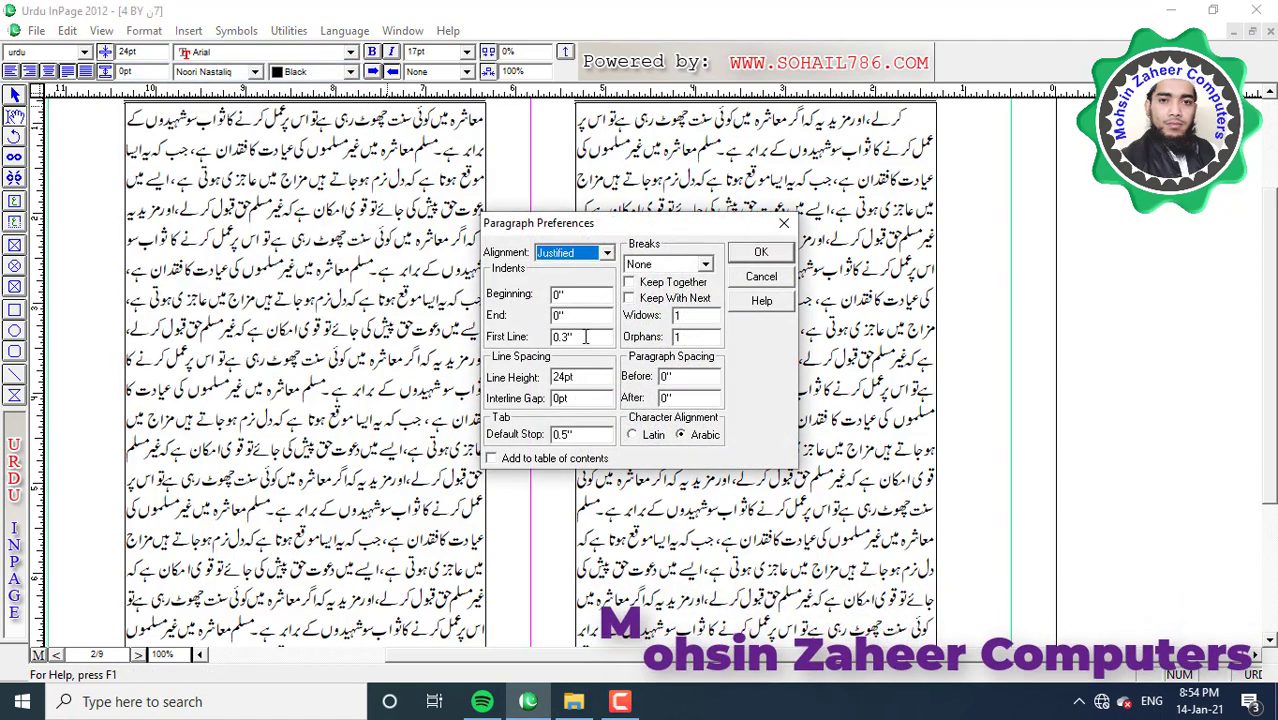
pyautogui.moveTo(589, 337); pyautogui.dragTo(548, 336)
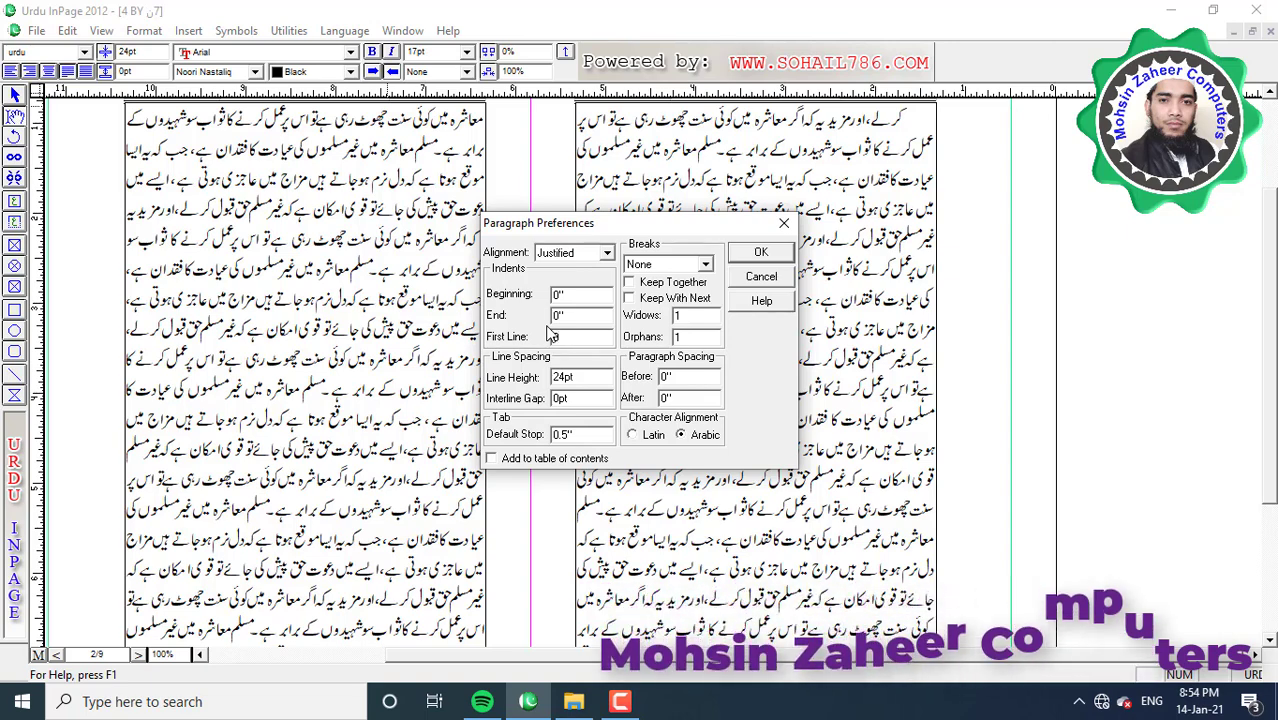
pyautogui.click(755, 256)
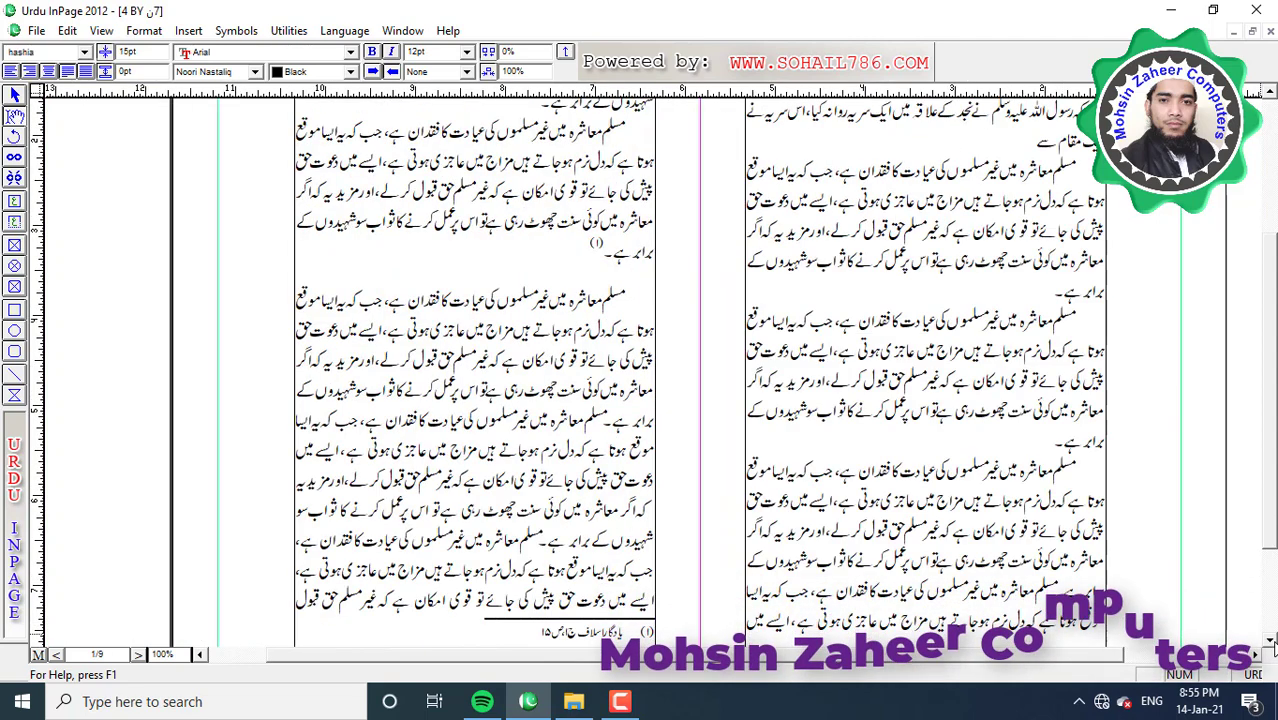
# Step: Set the line height of the last body paragraph above the footnote to 25pt to fill the gap at the page bottom
pyautogui.scroll(-3, 412, 543)
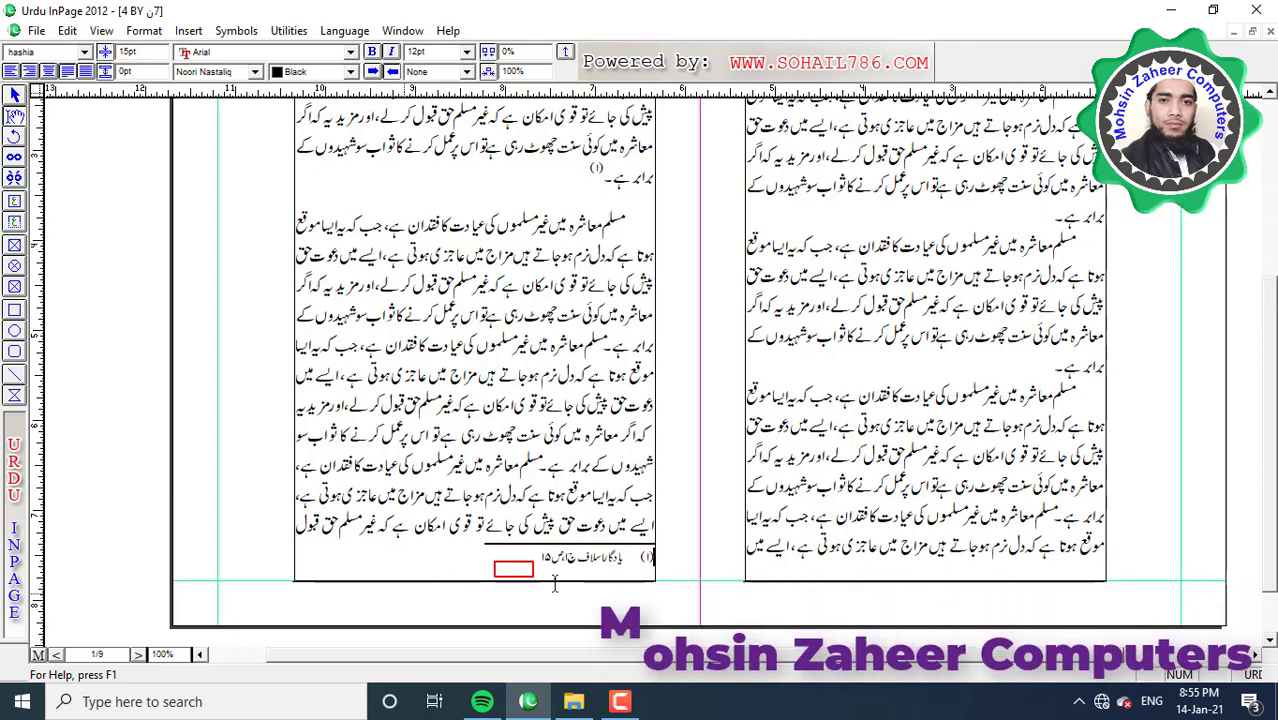
pyautogui.moveTo(621, 590); pyautogui.dragTo(652, 585)
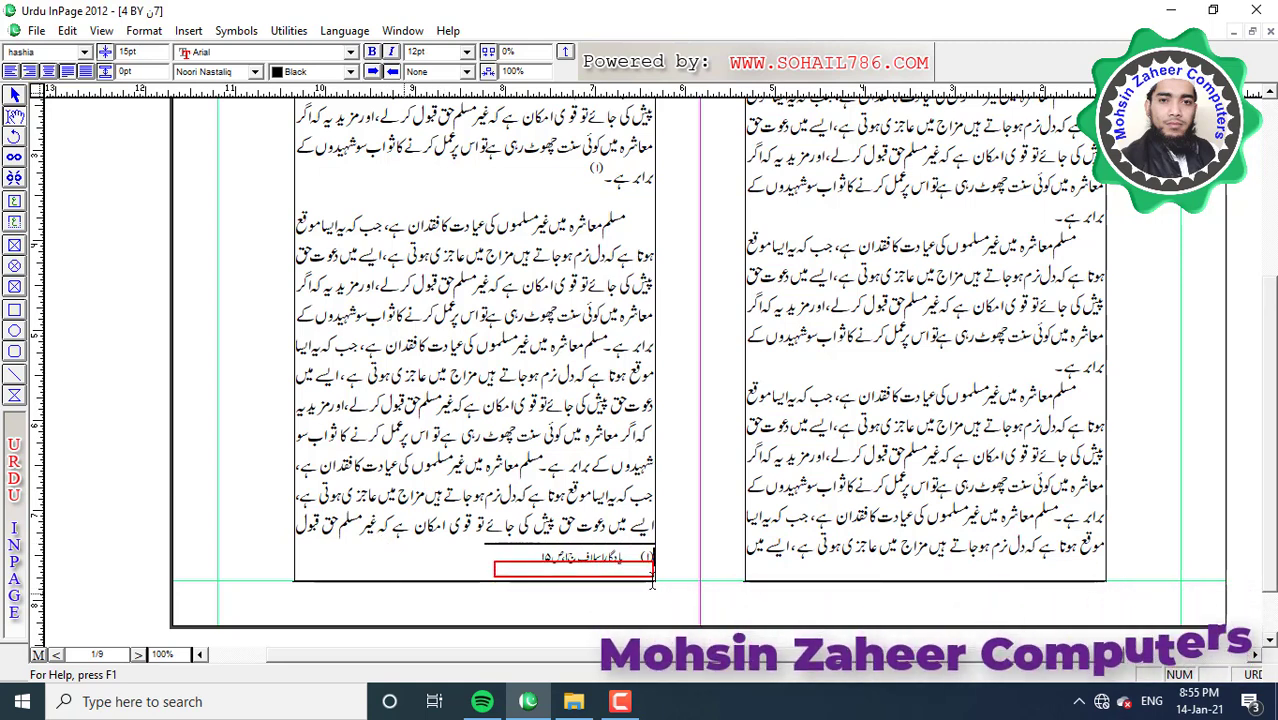
pyautogui.click(484, 463)
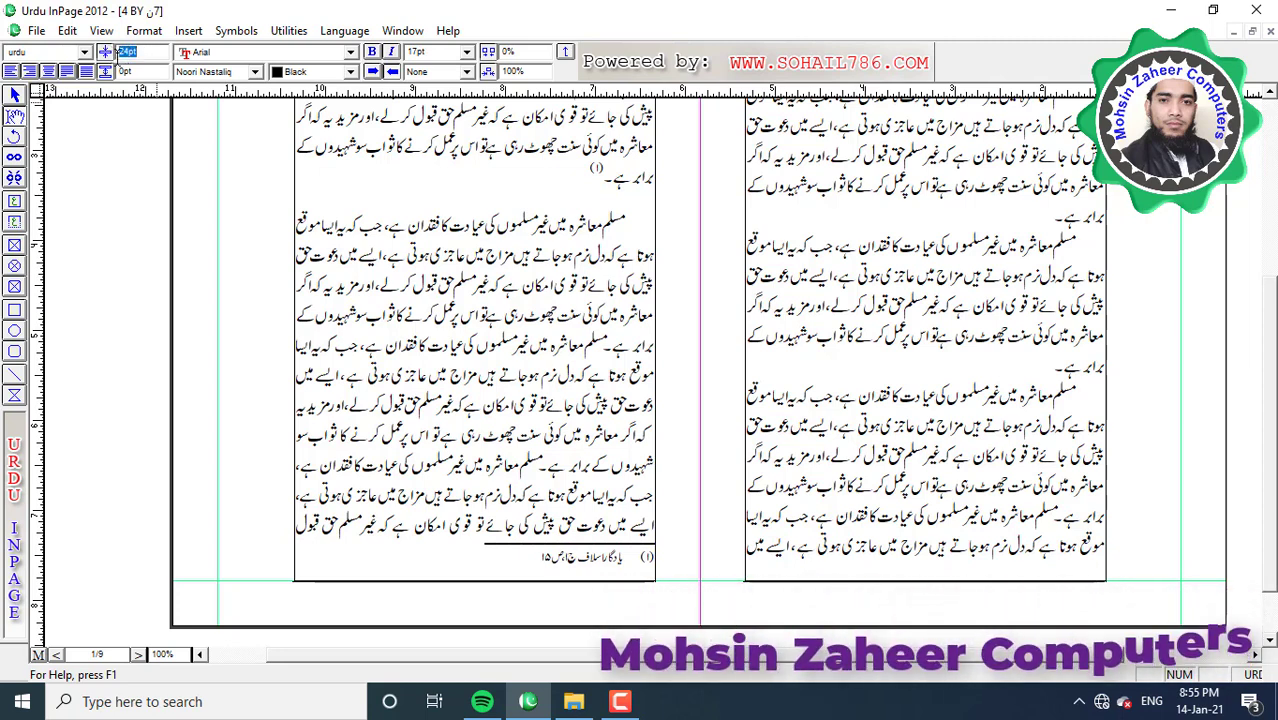
pyautogui.click(118, 56)
pyautogui.write('25')
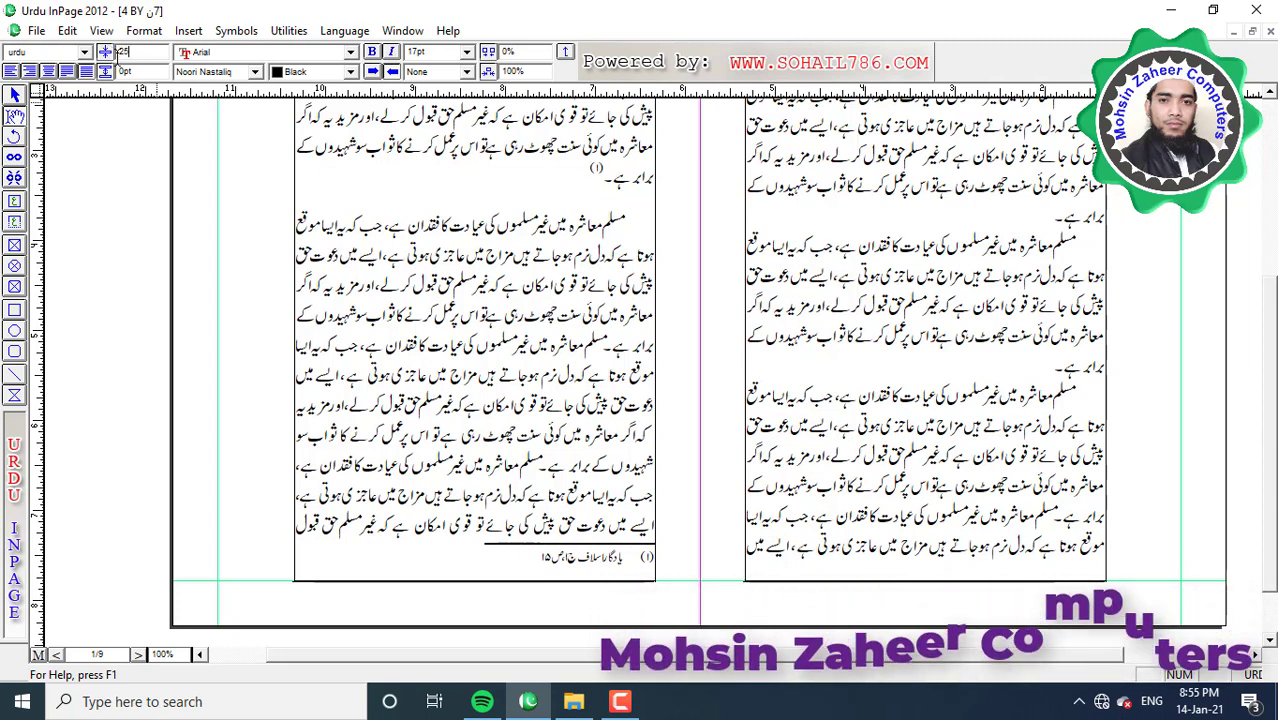
pyautogui.press('Return')
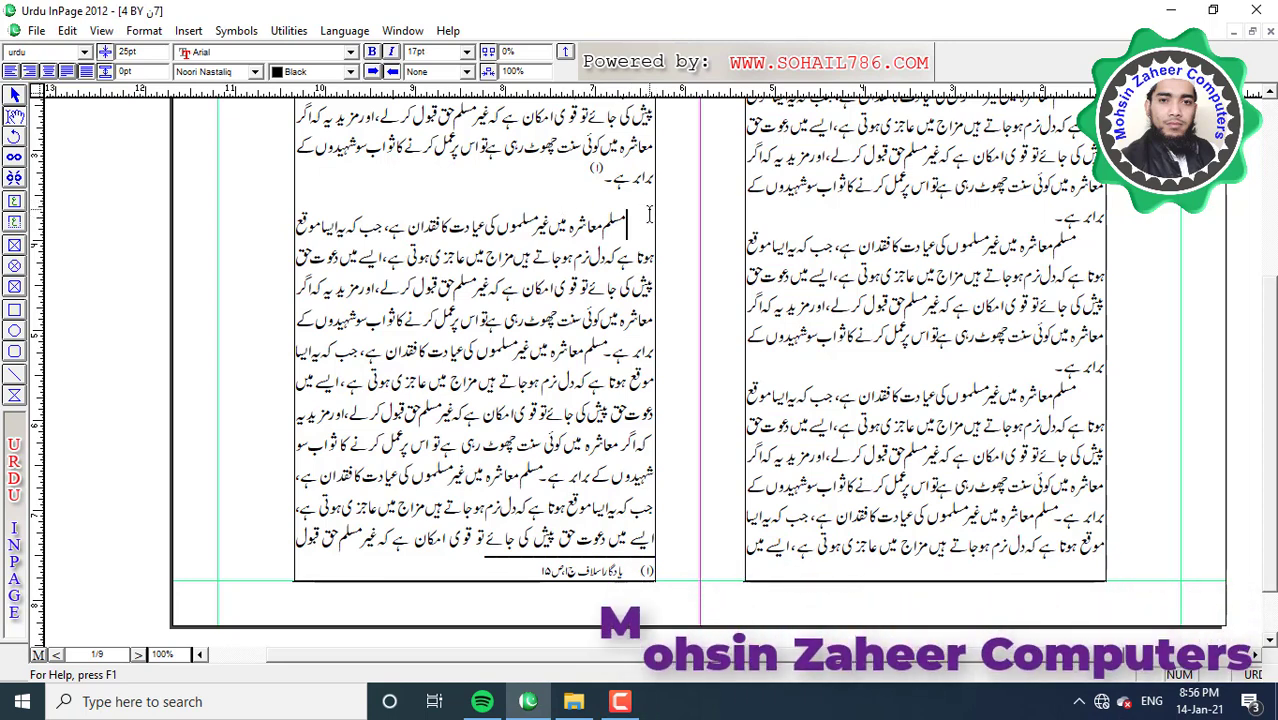
# Step: Remove the blank line above the last body paragraph and check the styles of the footnote text and separator line
pyautogui.press('BackSpace')
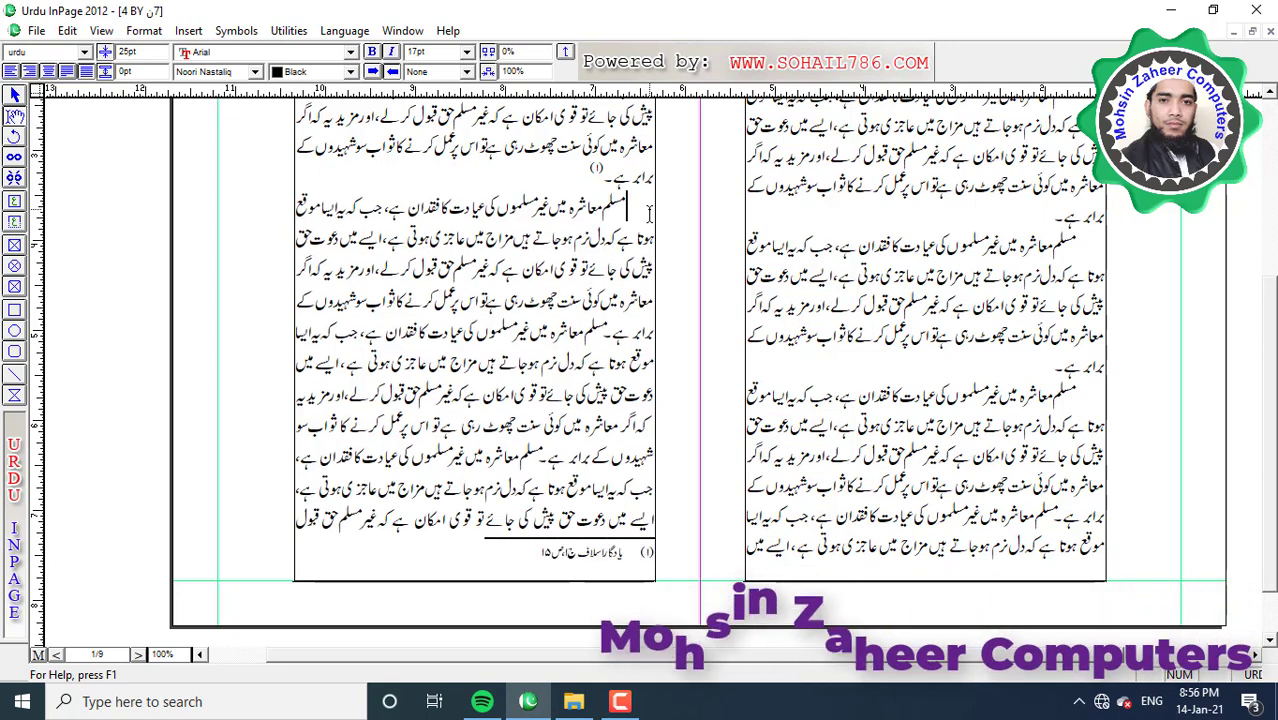
pyautogui.click(513, 548)
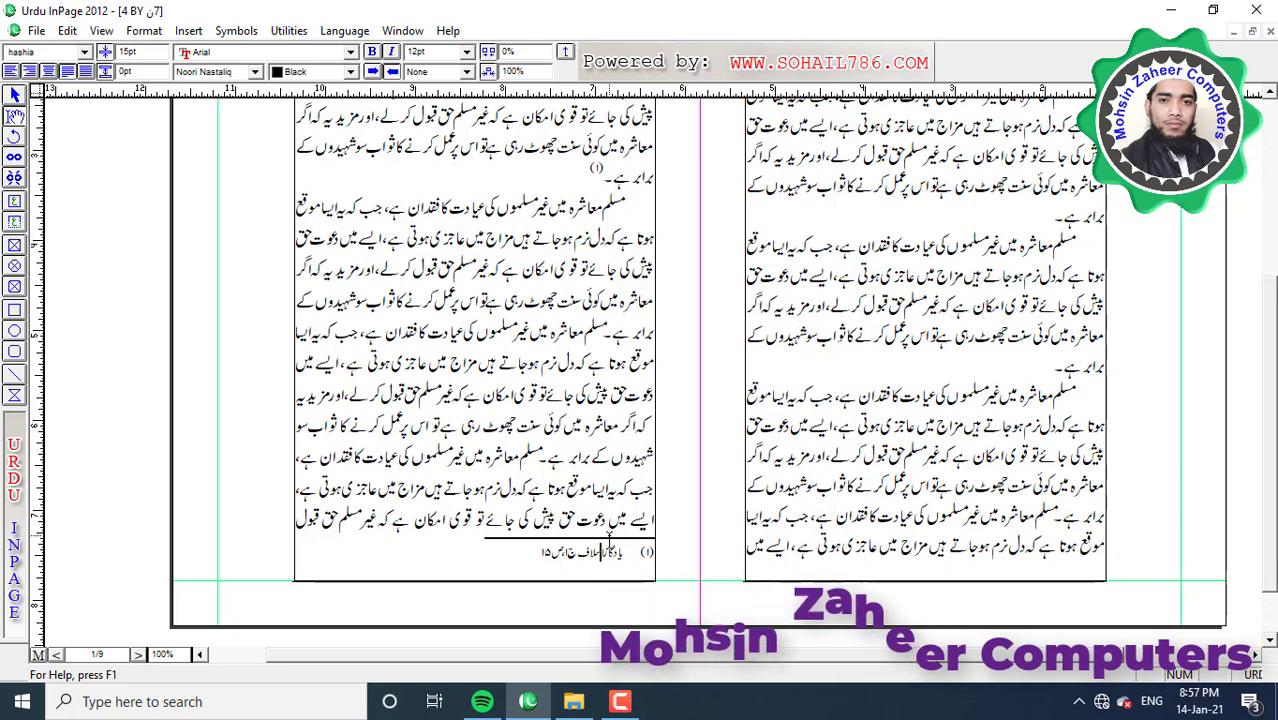
pyautogui.click(609, 540)
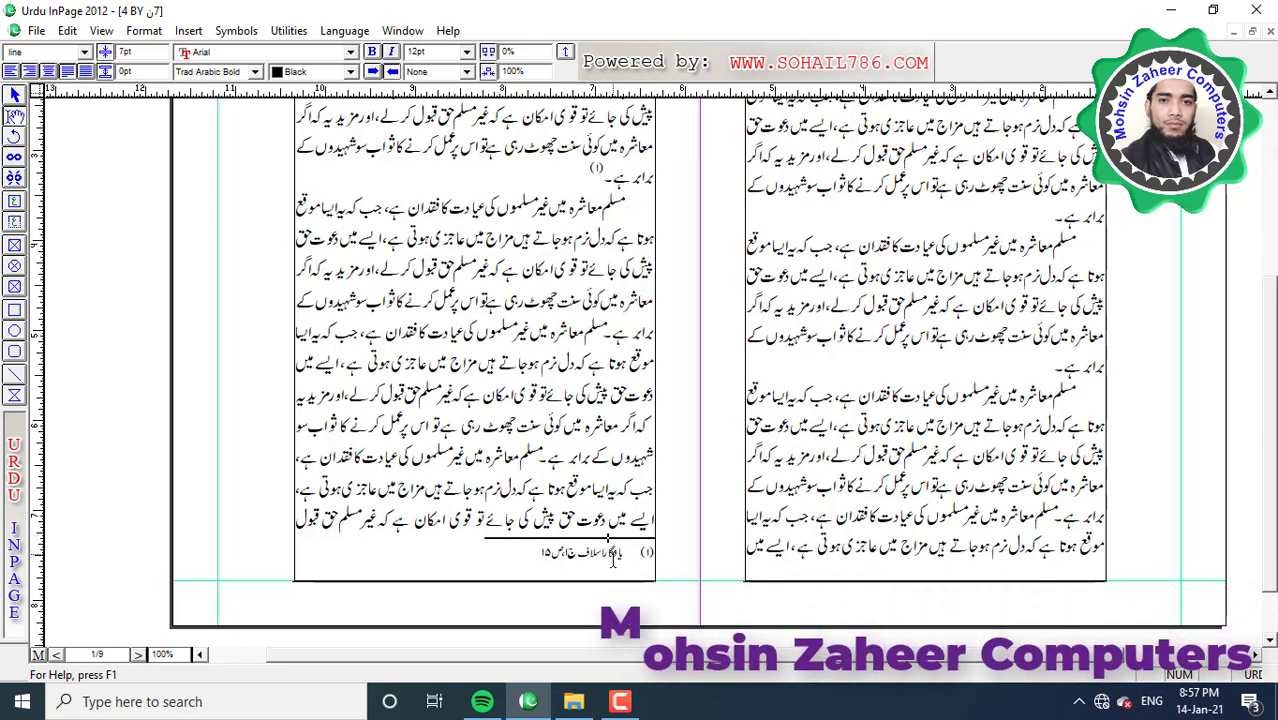